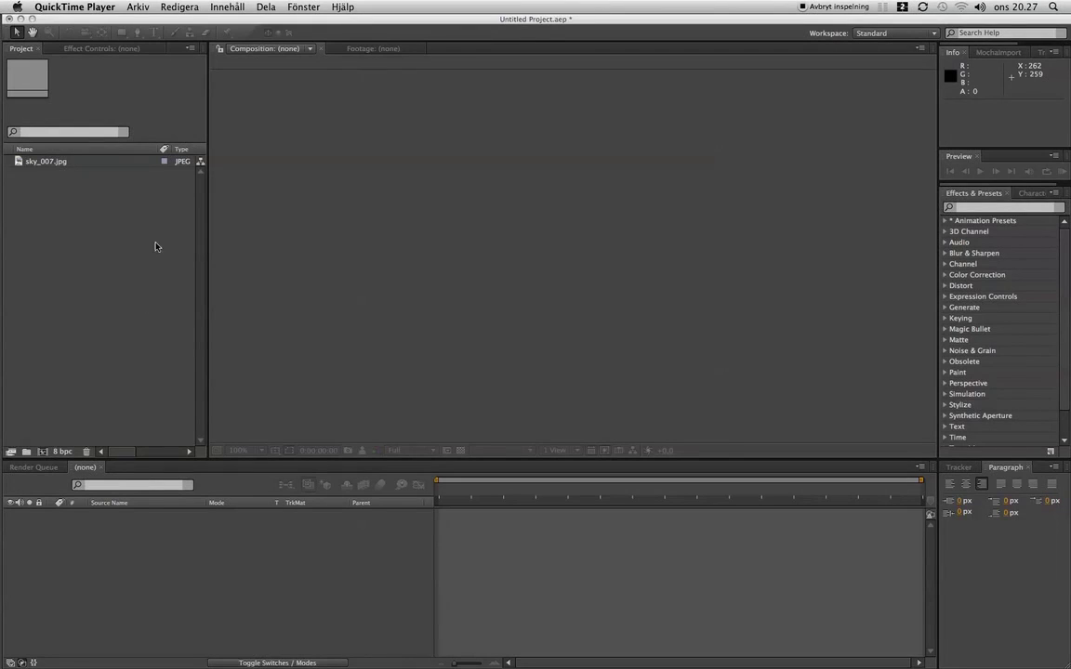
Step: Build the sky_007 composition from sky_007.jpg and zoom the viewer to 50%
left_click(18, 163)
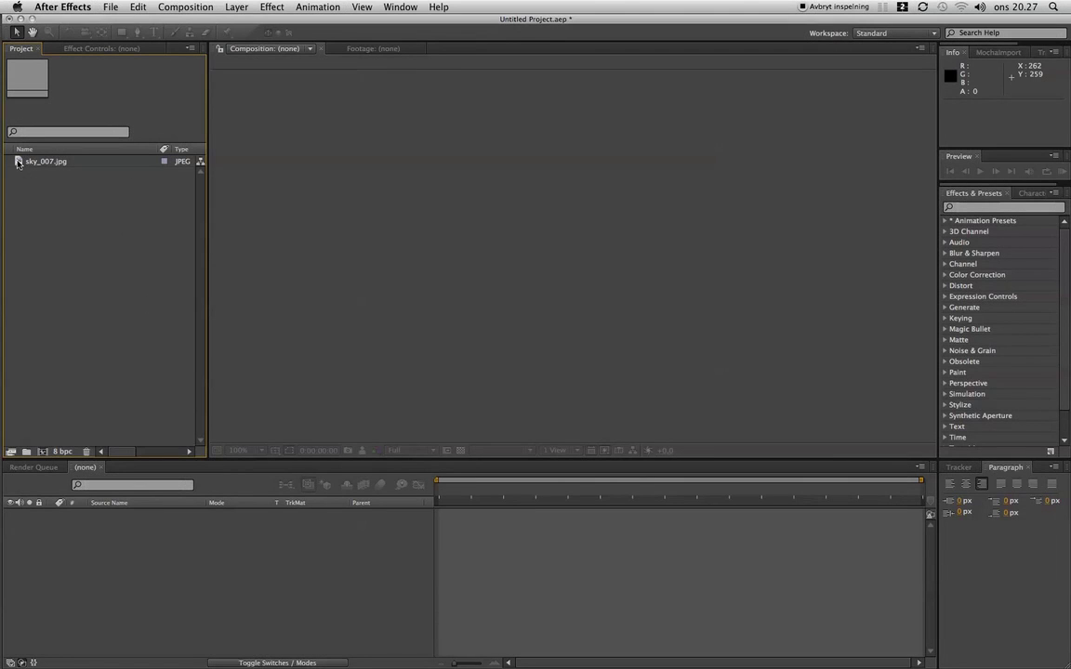
mouse_move(17, 162)
left_mouse_down()
mouse_move(50, 469)
mouse_move(43, 454)
left_mouse_up()
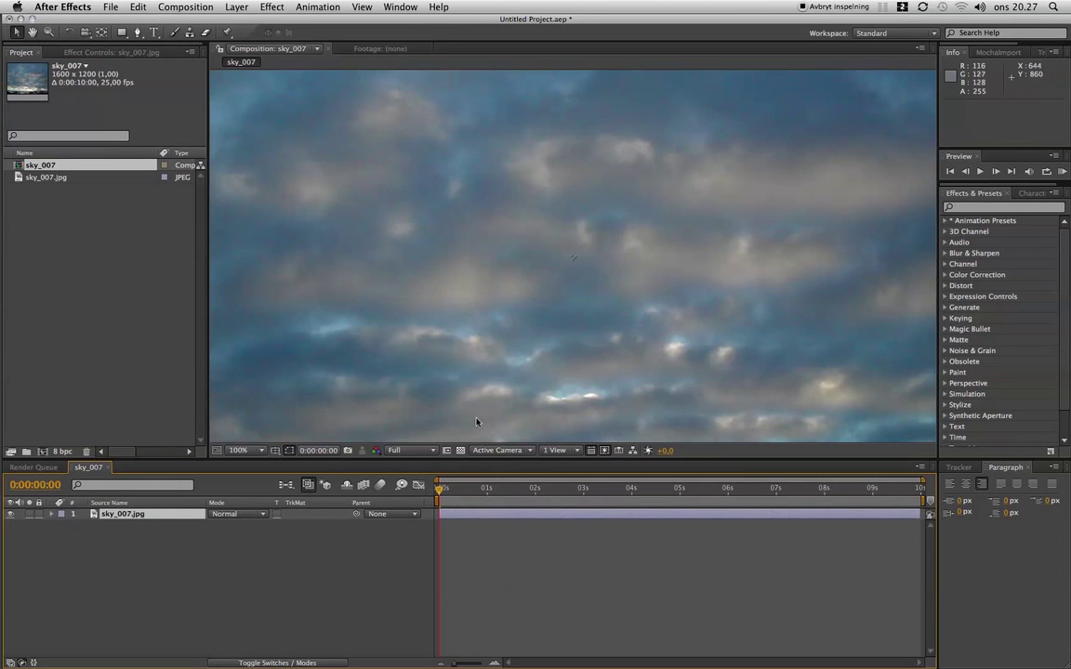
key("comma")
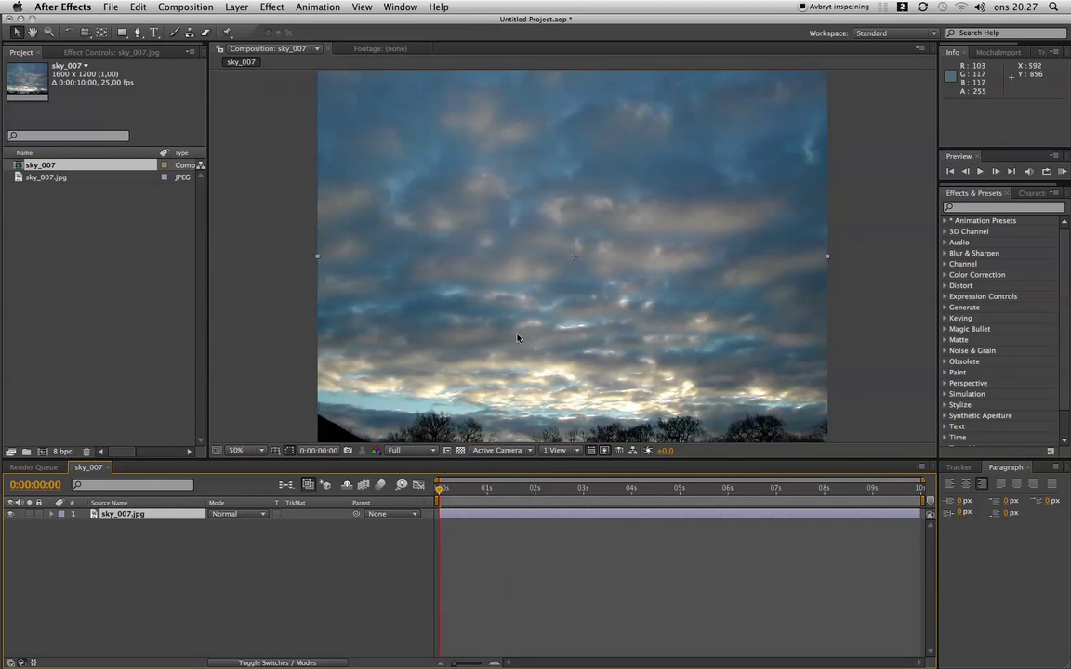
left_click(177, 8)
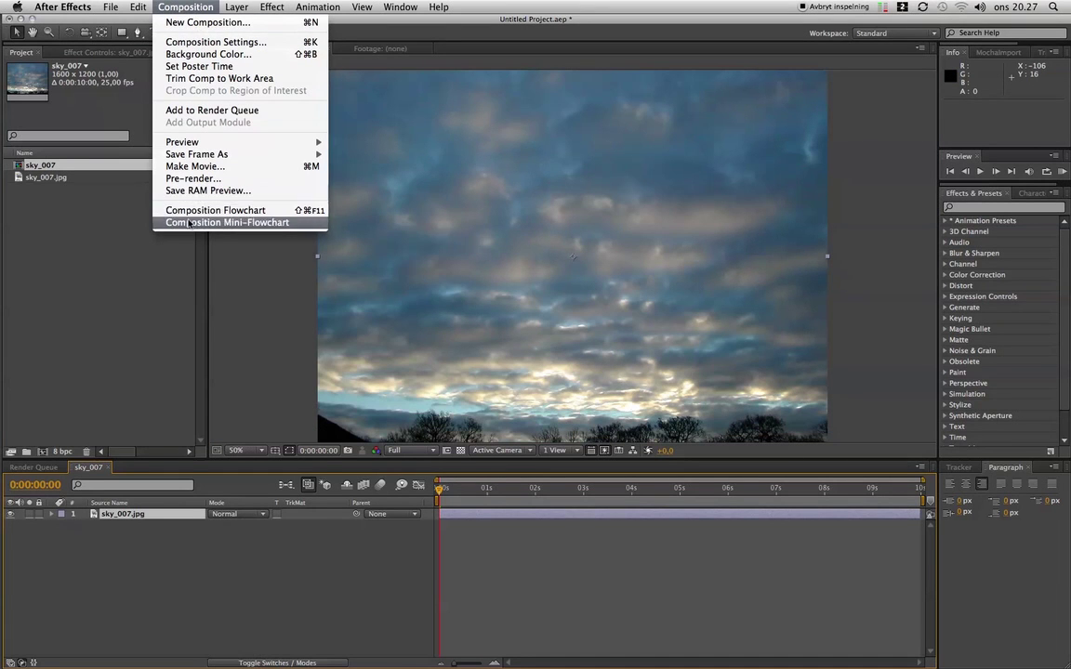
Step: Switch the sky_007 composition to the PAL 1024 preset, 1024 × 576 px
left_click(182, 42)
left_click(544, 193)
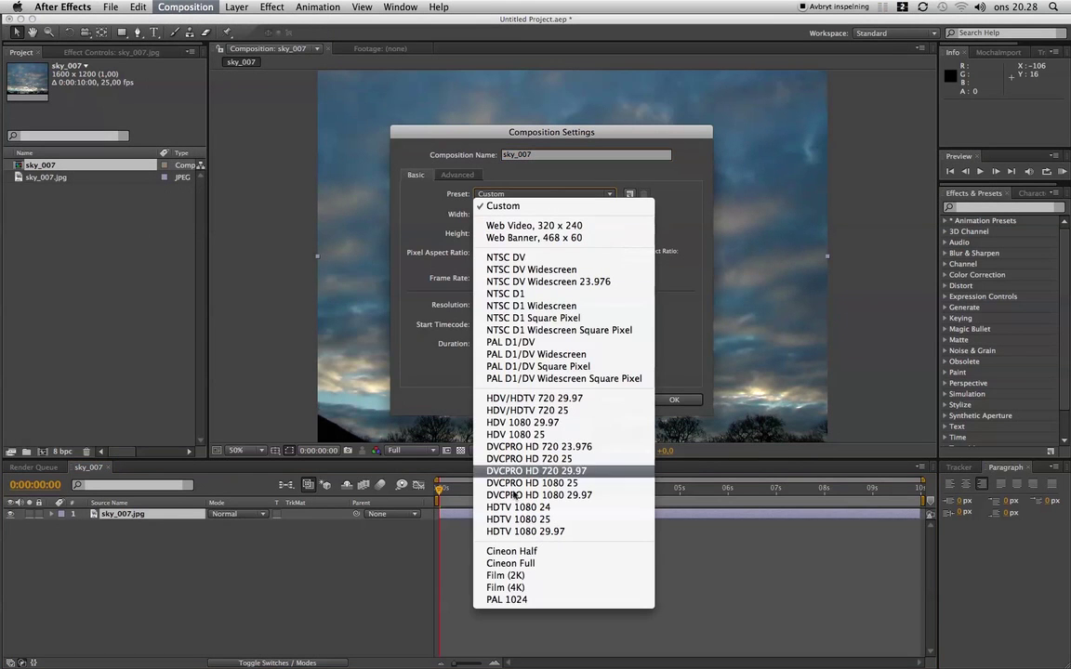
left_click(517, 601)
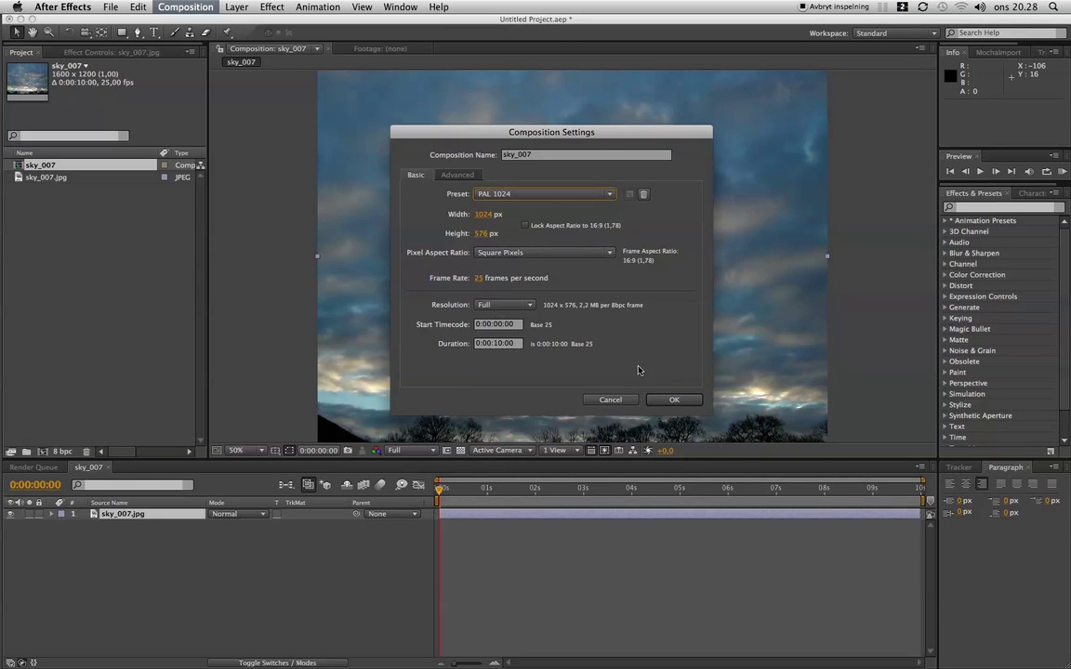
left_click(674, 399)
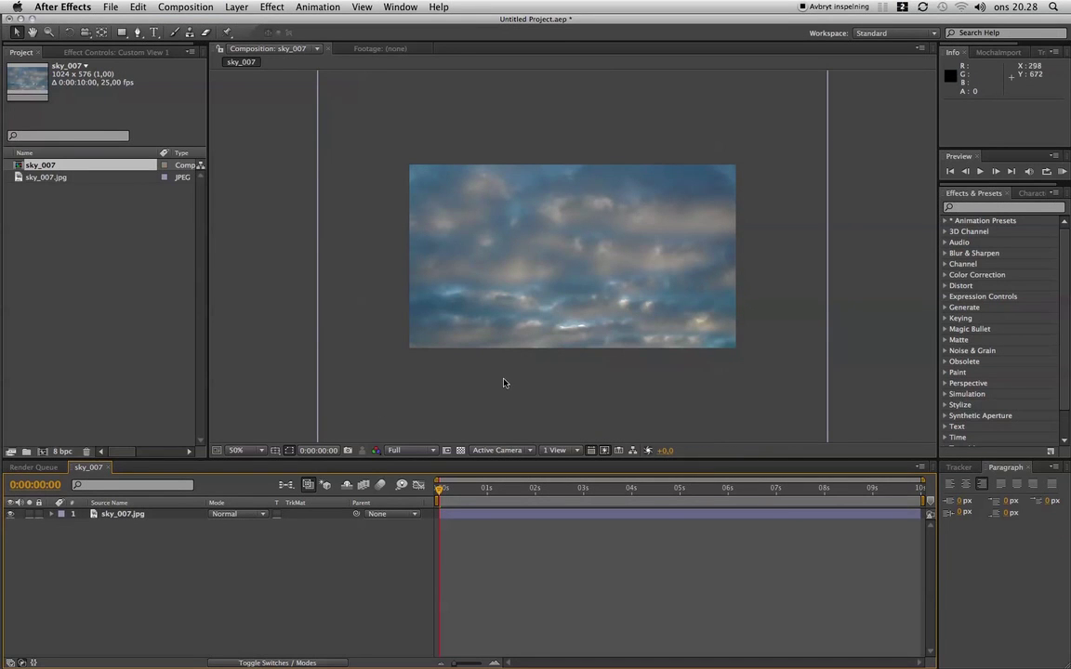
Step: Squash the sky_007.jpg layer to about 88% by 55% scale, then return the view to 50%
left_click(125, 515)
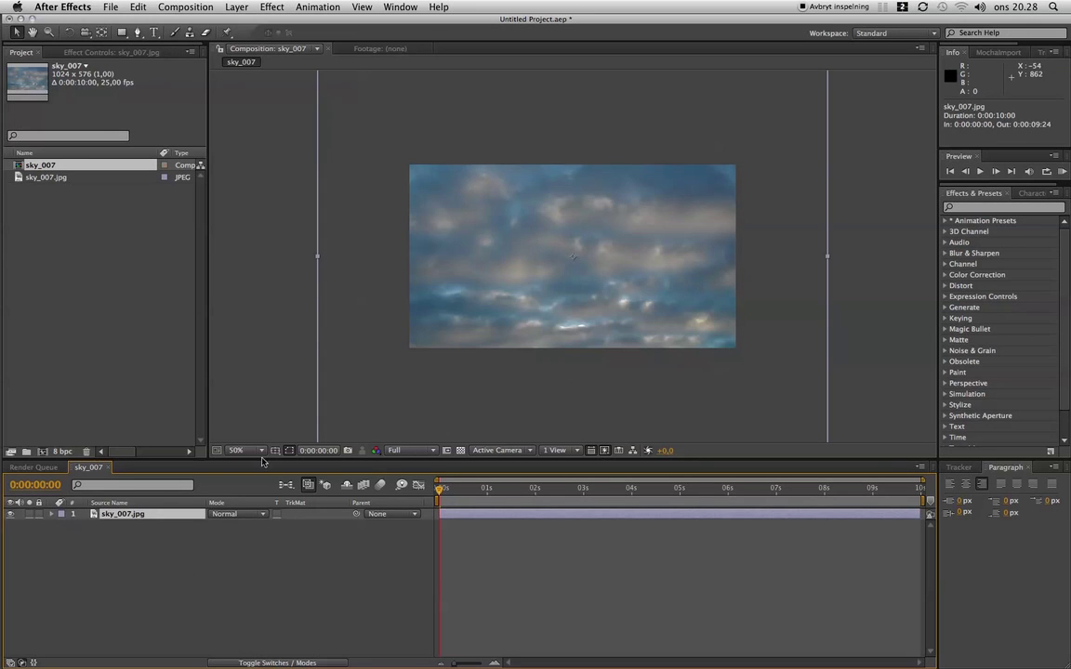
key("comma")
key("comma")
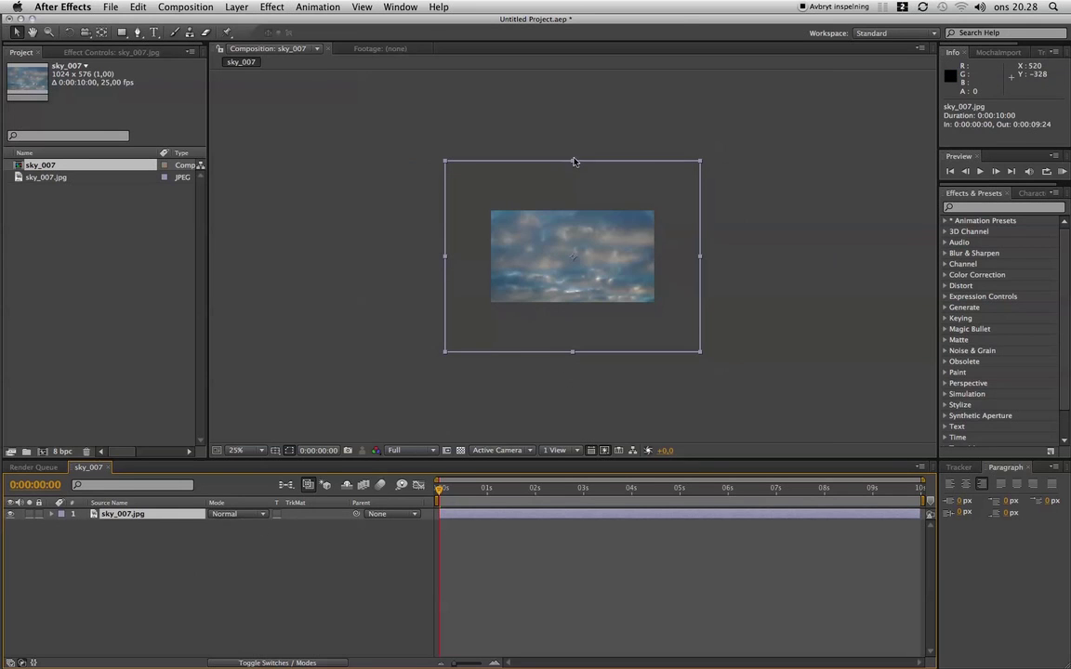
mouse_move(573, 162)
left_mouse_down()
mouse_move(571, 203)
mouse_move(590, 244)
left_mouse_up()
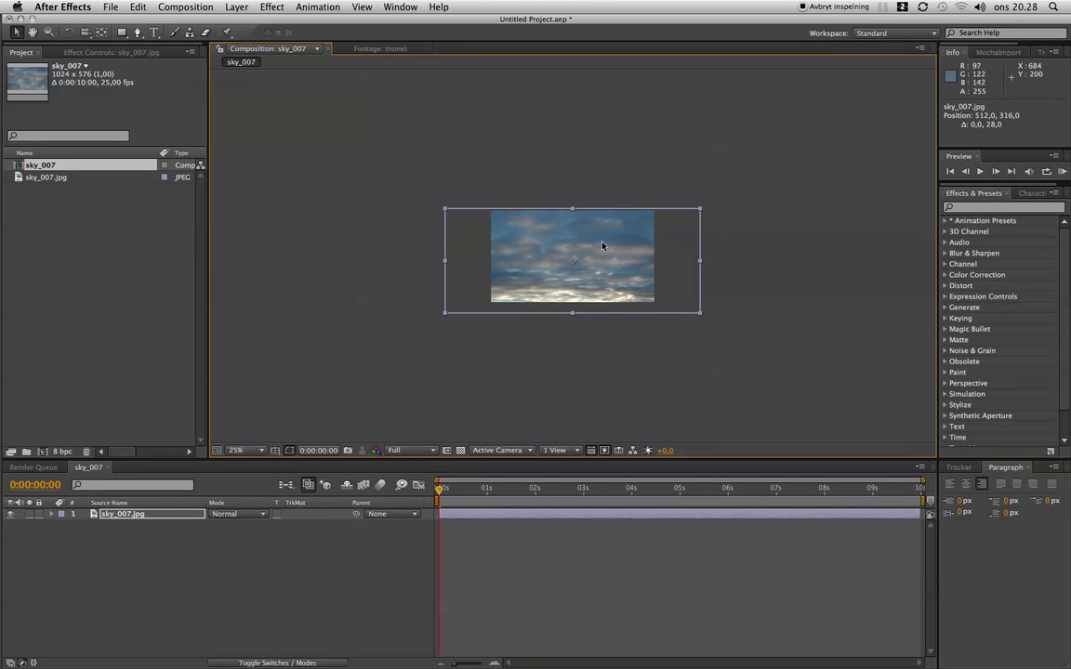
left_click_drag(700, 263, 685, 264)
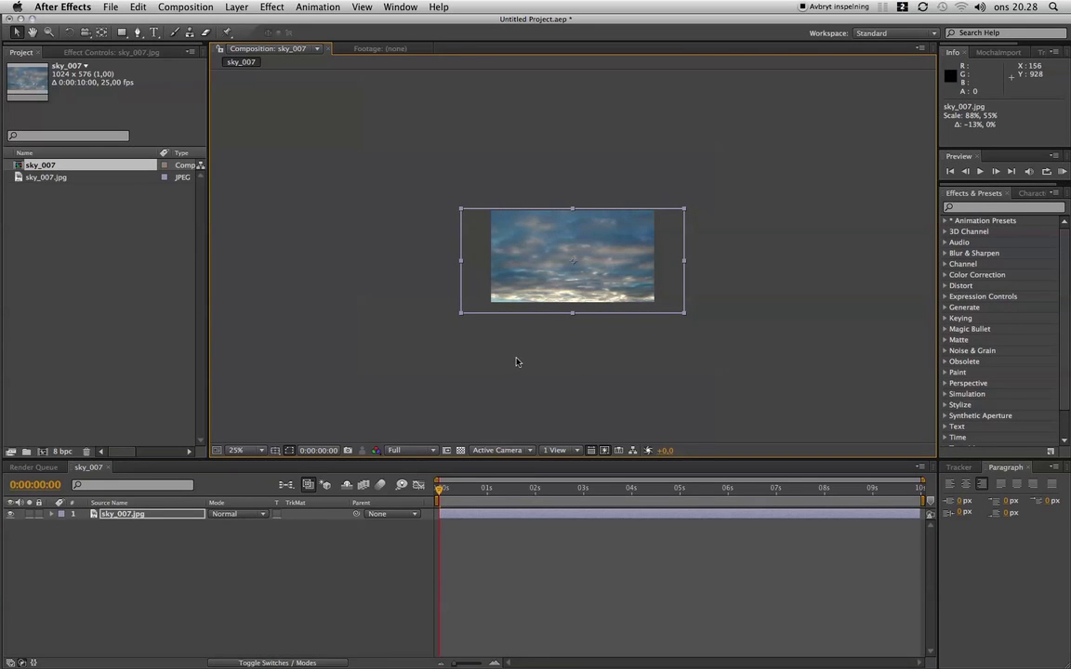
key("period")
left_click_drag(595, 242, 572, 246)
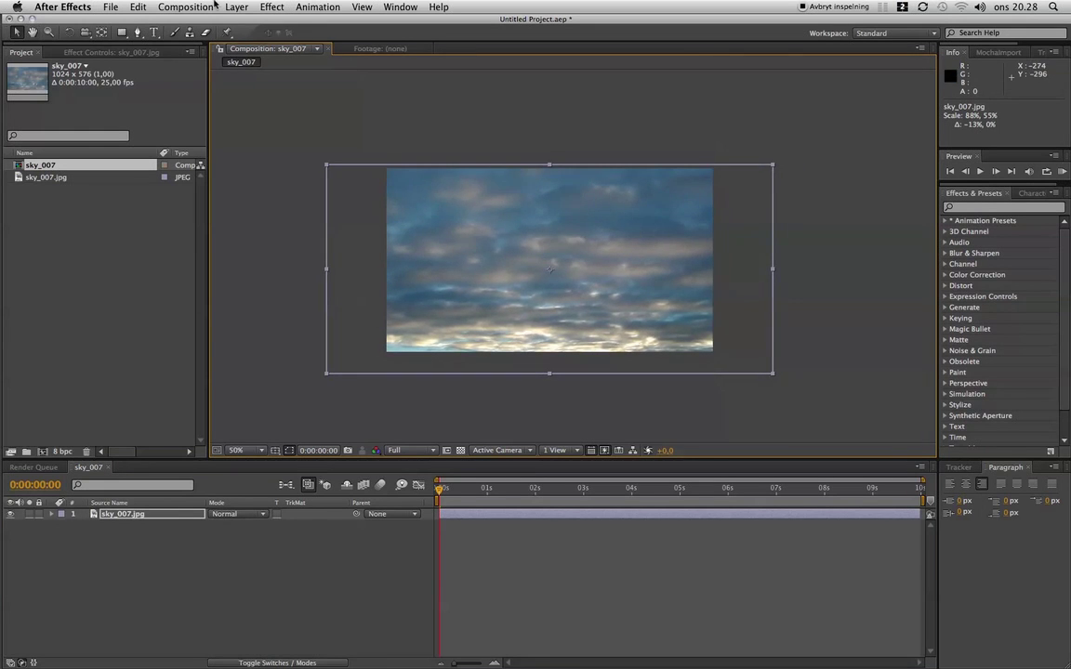
Step: Apply Corner Pin to the sky layer and keyframe all four corners at frame 0
left_click(267, 6)
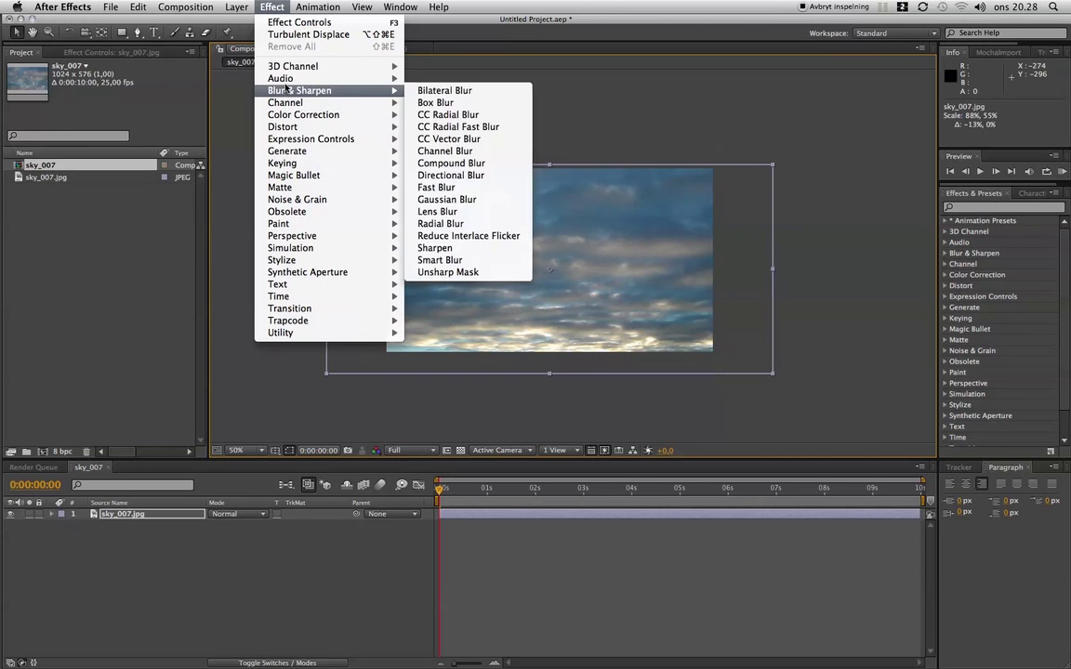
mouse_move(279, 126)
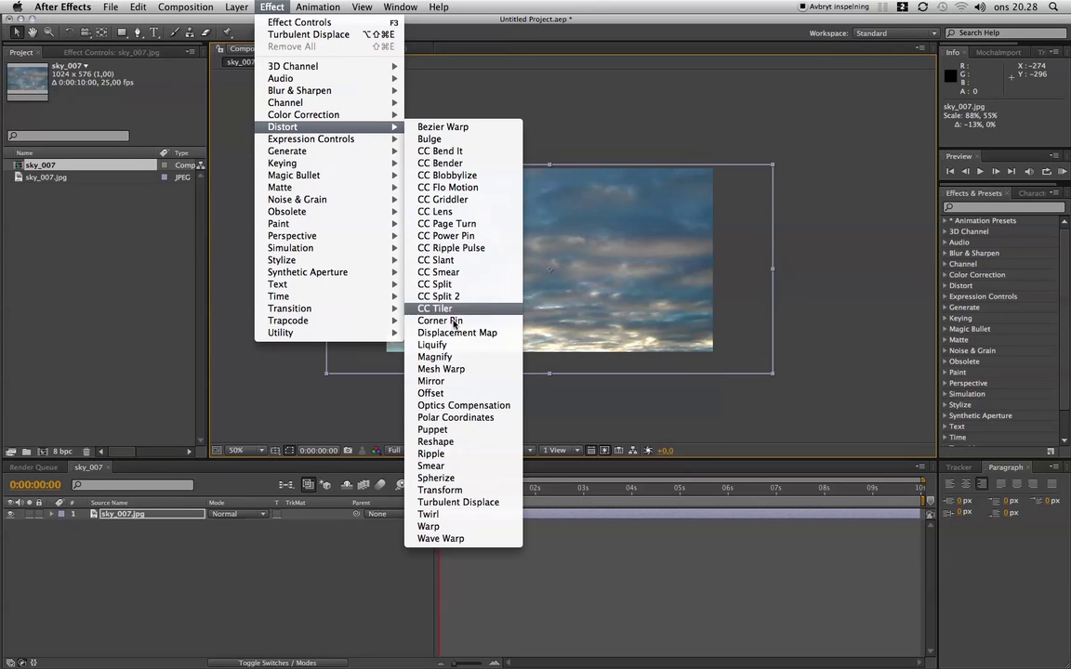
left_click(453, 321)
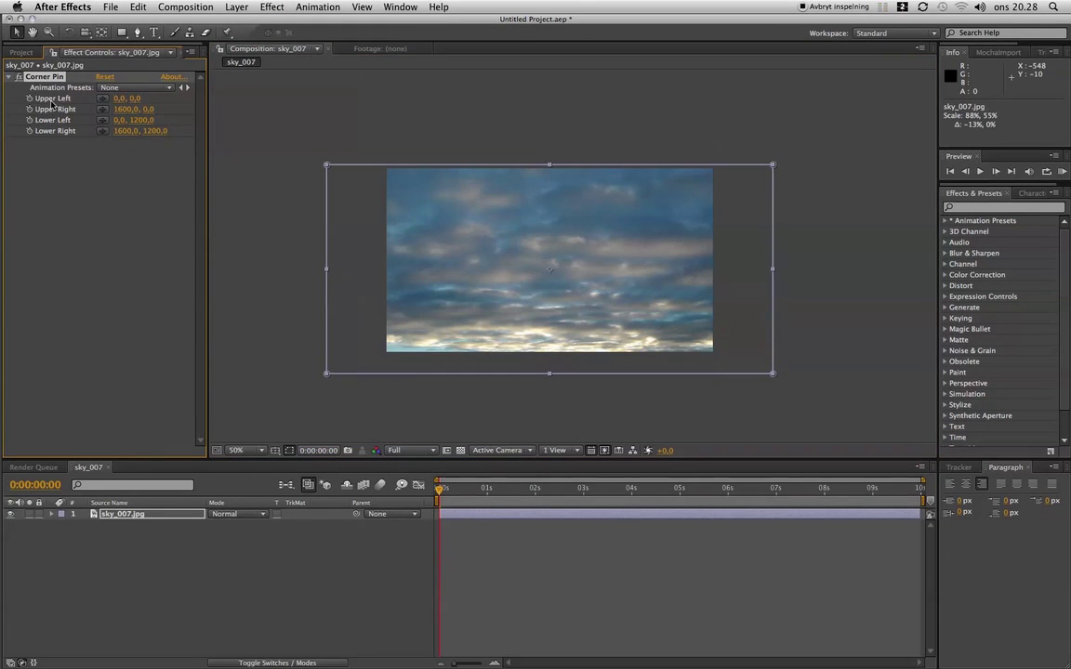
left_click_drag(443, 496, 425, 497)
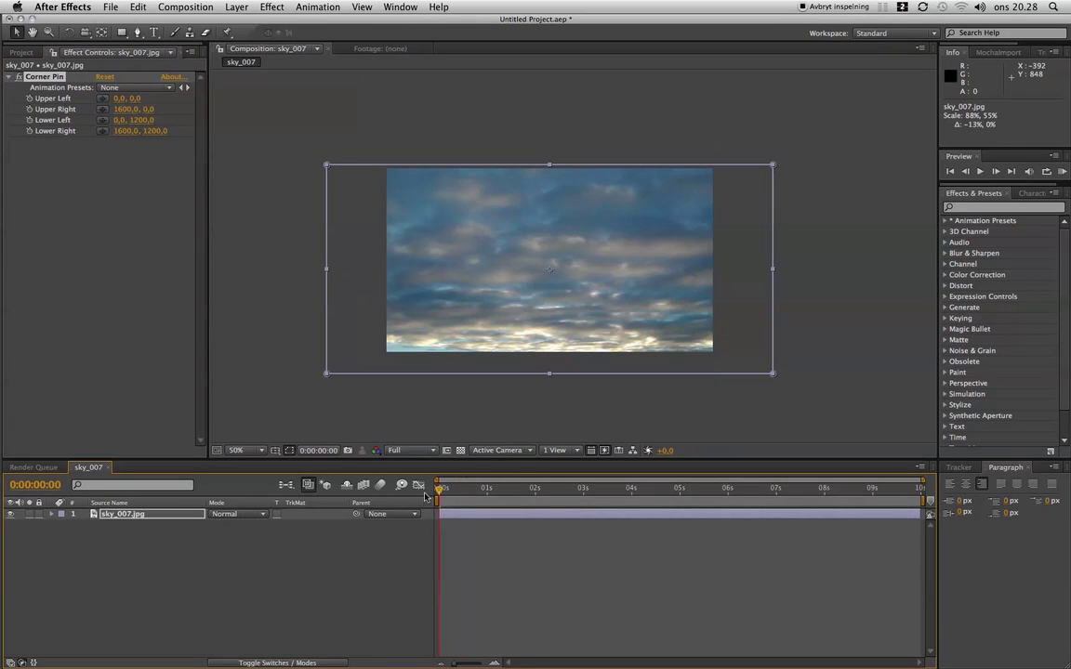
left_click(29, 98)
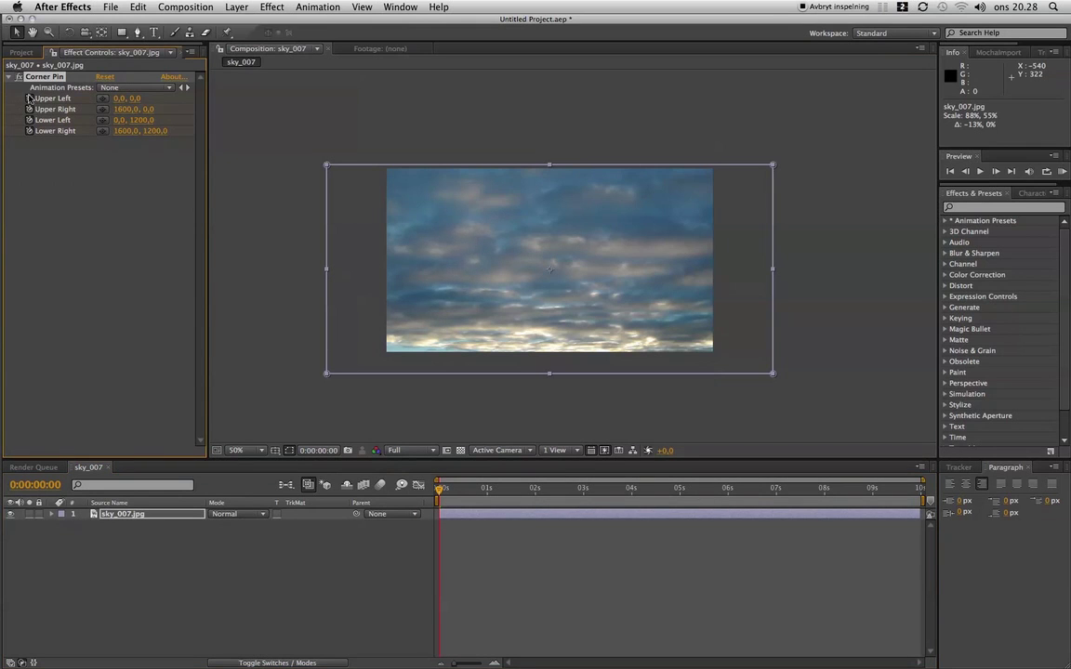
left_click(113, 481)
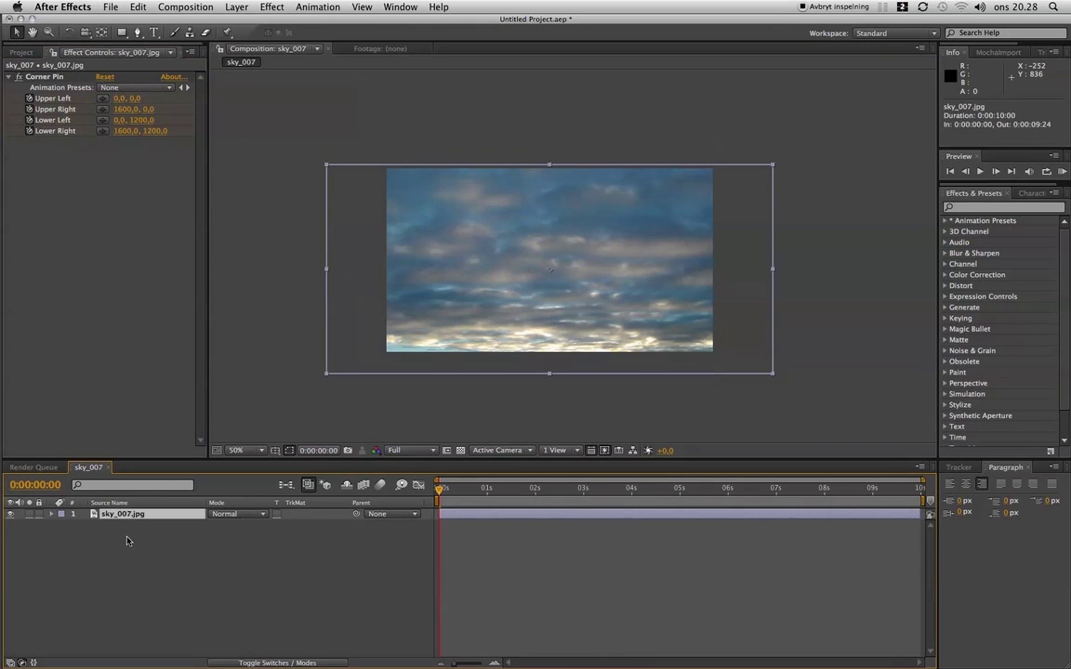
Step: Add keyframes for all four Corner Pin corners at the last frame, 0:00:09:24
key("u")
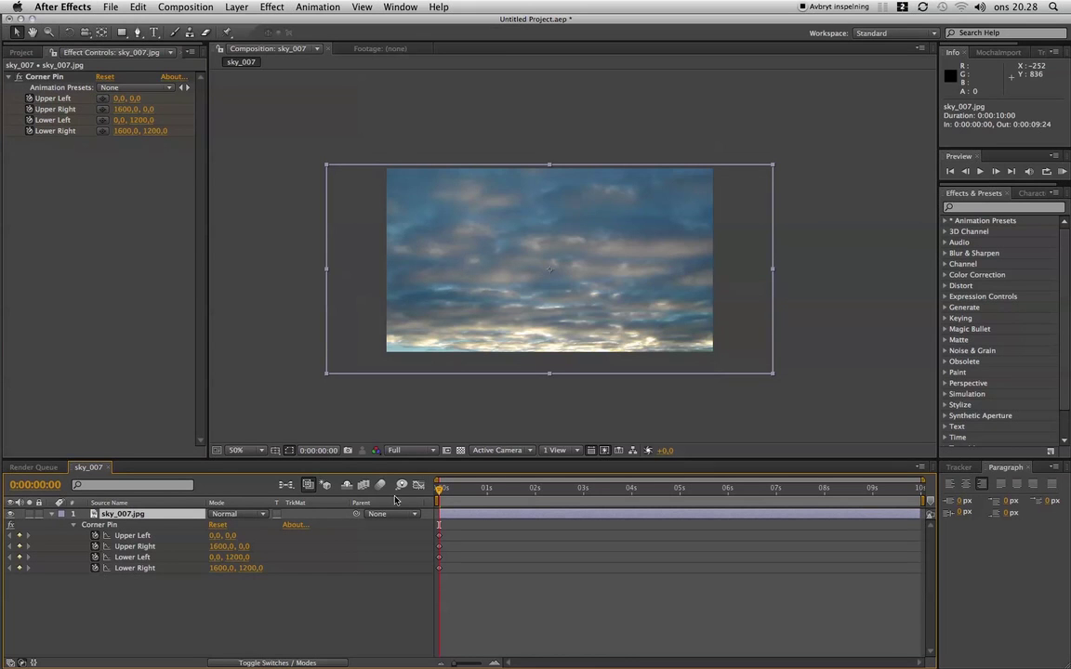
left_click_drag(482, 495, 921, 493)
left_click(19, 536)
left_click(19, 546)
left_click(19, 557)
left_click(19, 569)
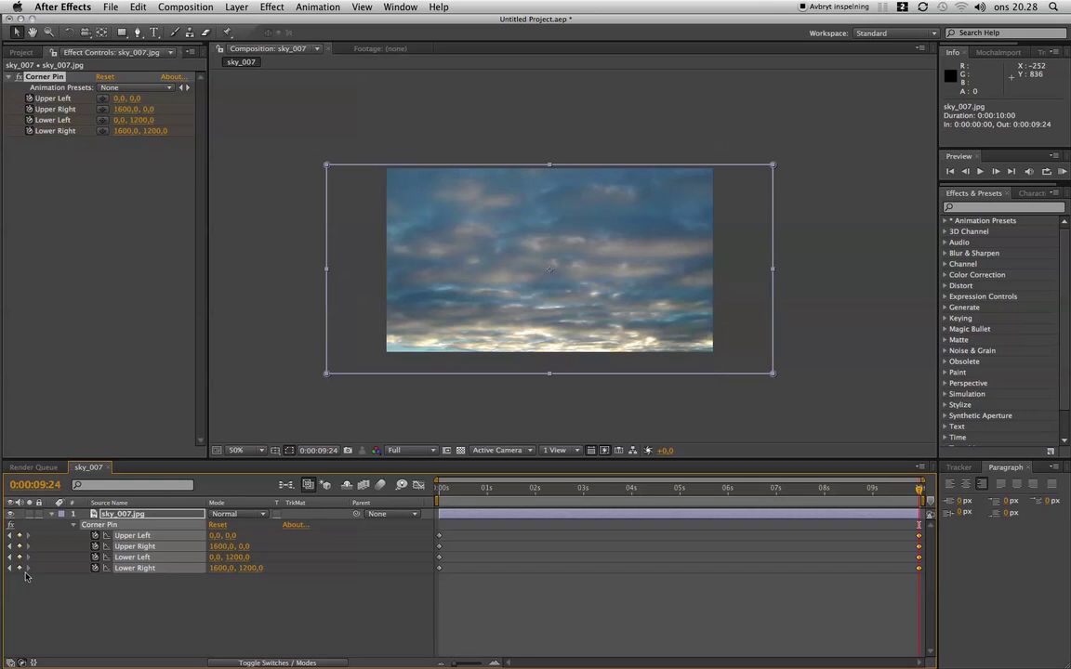
left_click(121, 592)
left_click(111, 526)
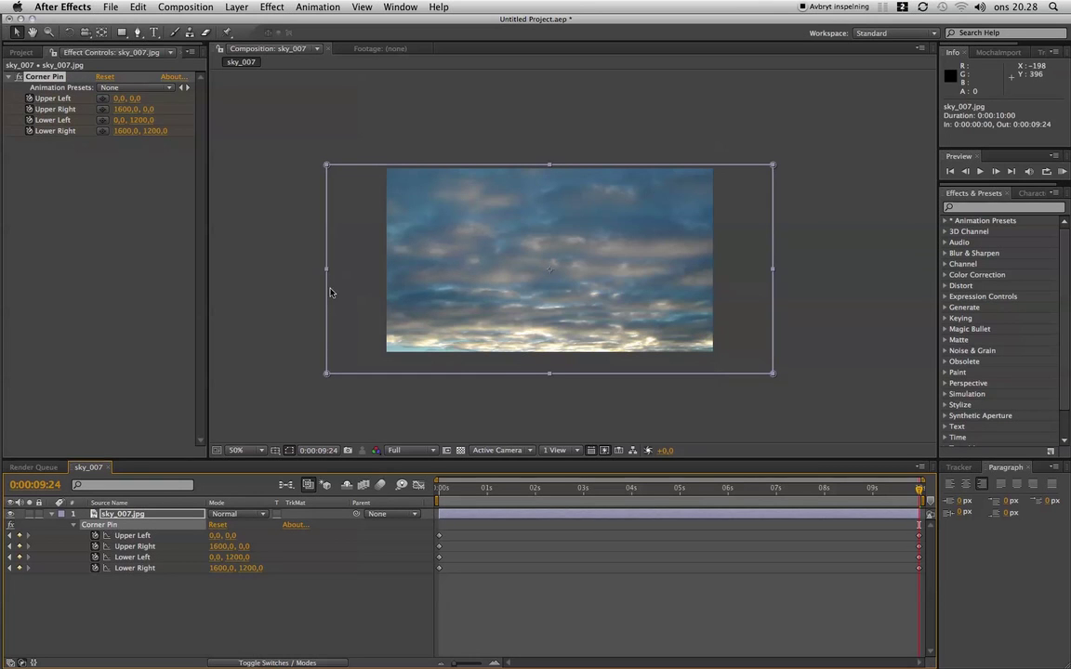
Step: Pull Upper Right out to about 1862.9,0 at the end and Upper Left to -304,0 at the start
left_click_drag(774, 167, 847, 168)
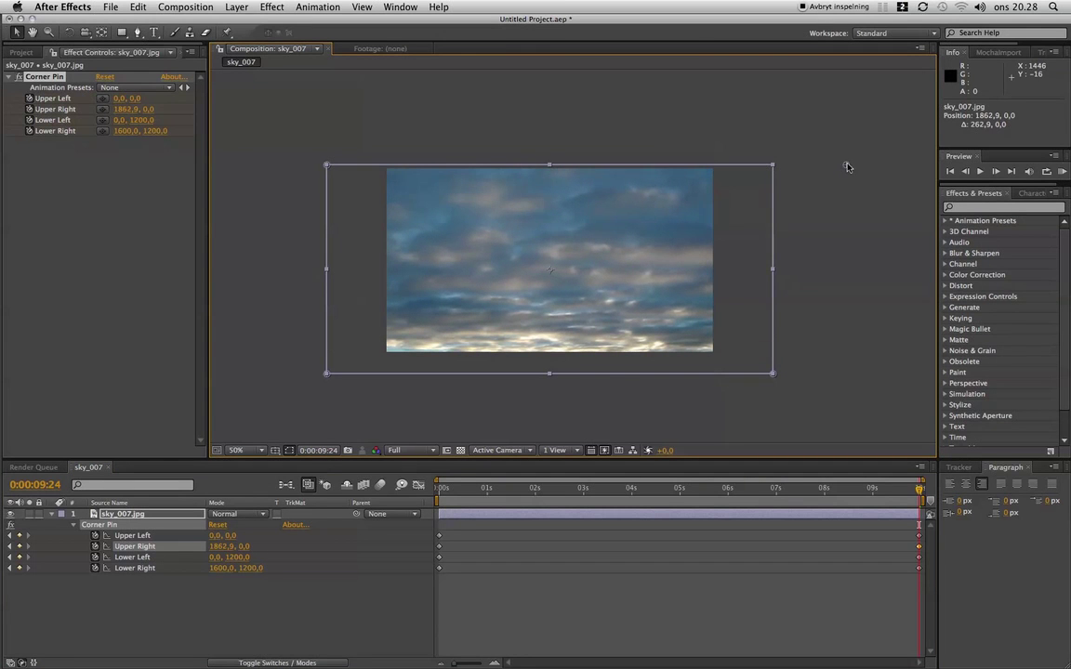
left_click_drag(923, 488, 439, 489)
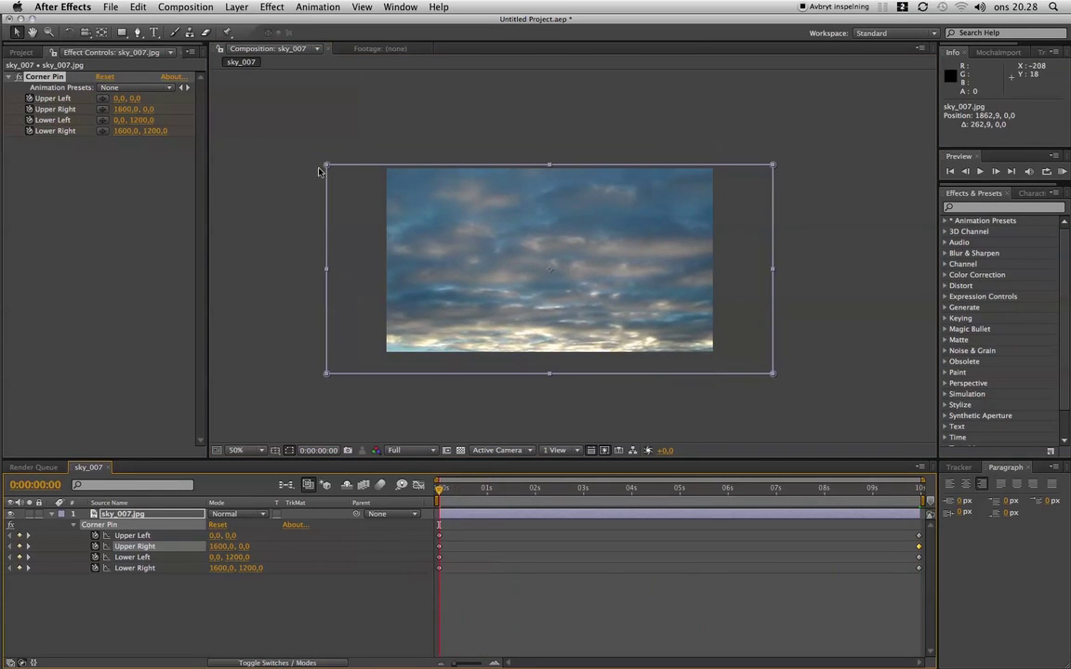
left_click_drag(326, 167, 241, 164)
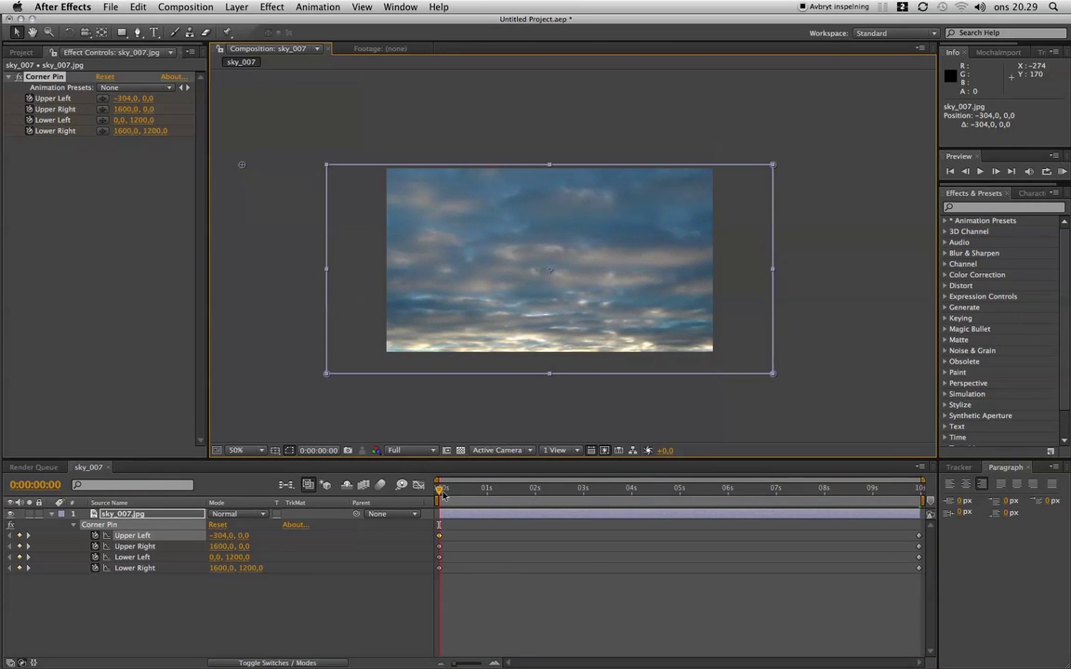
Step: Move the ending Corner Pin keyframes to 0:00:05:00
left_click_drag(451, 490, 884, 507)
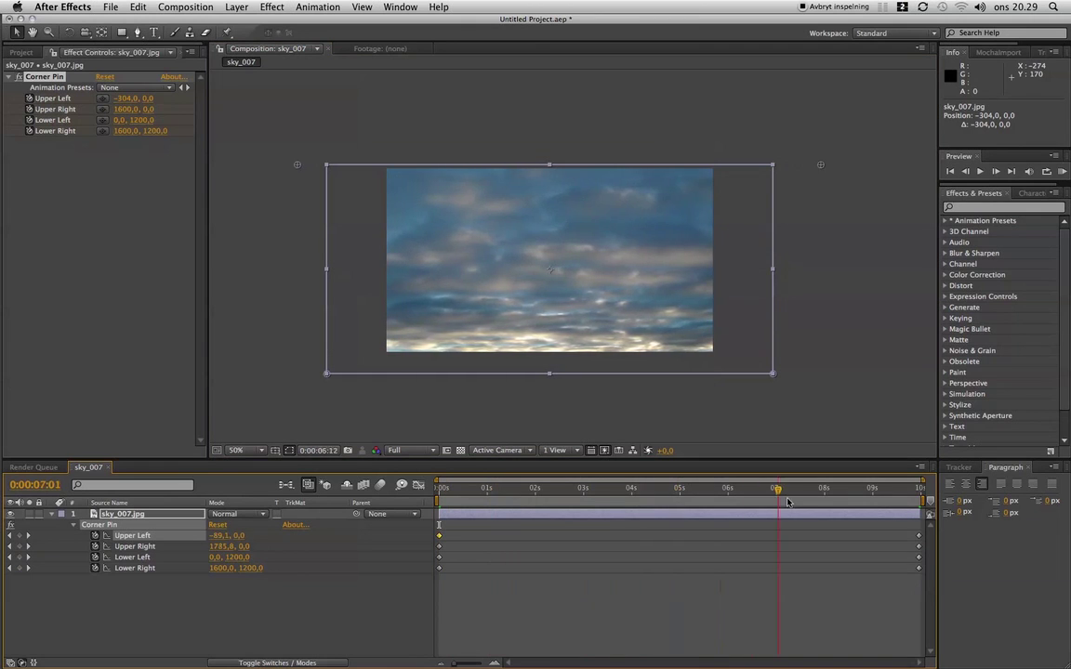
key("Home")
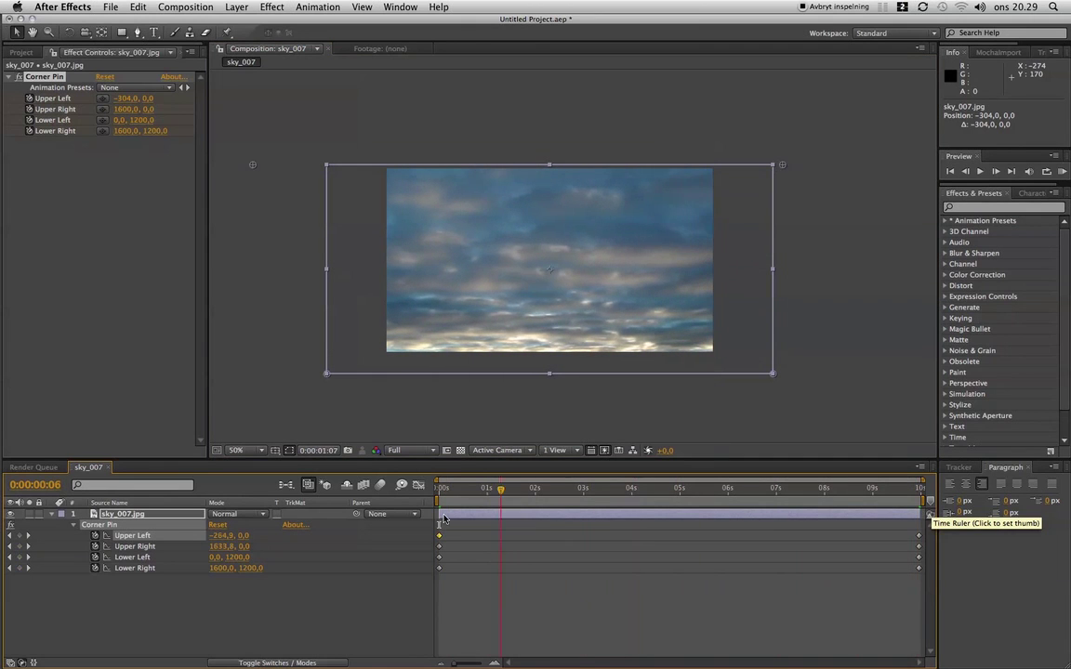
left_click(680, 498)
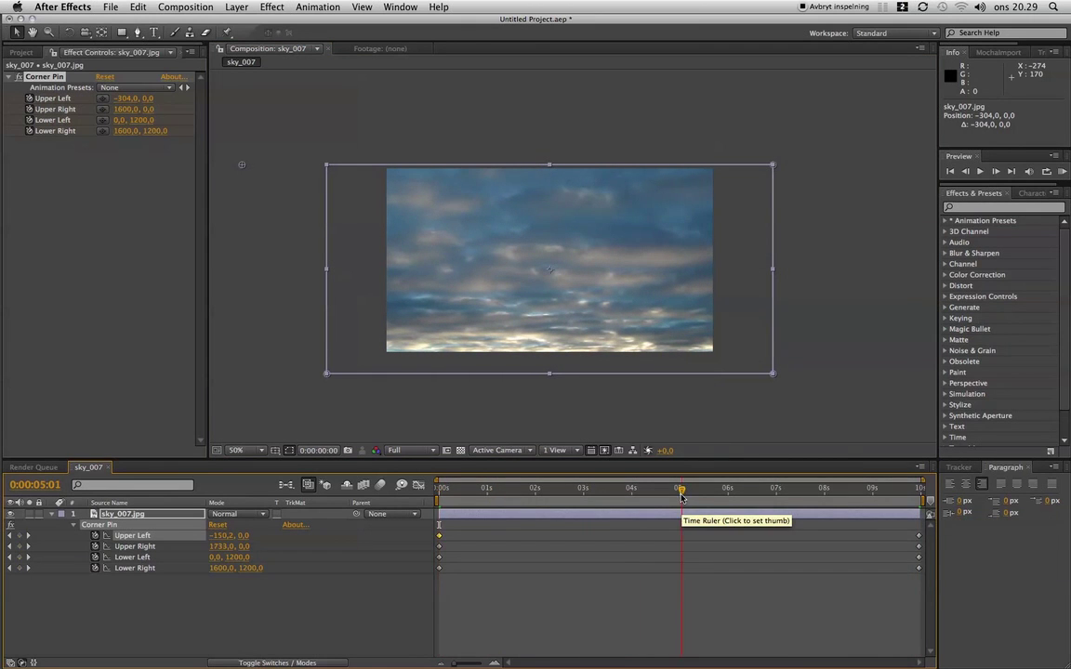
left_click(918, 599)
mouse_move(914, 530)
left_mouse_down()
mouse_move(926, 573)
mouse_move(685, 561)
left_mouse_up()
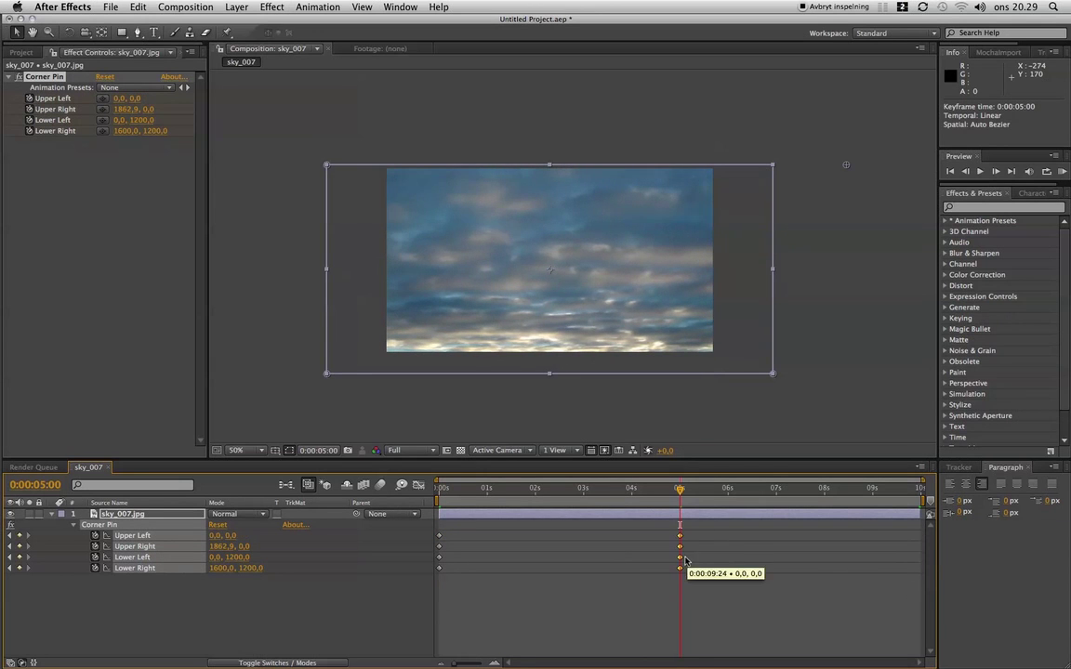
key("Page_Up")
left_click(679, 506)
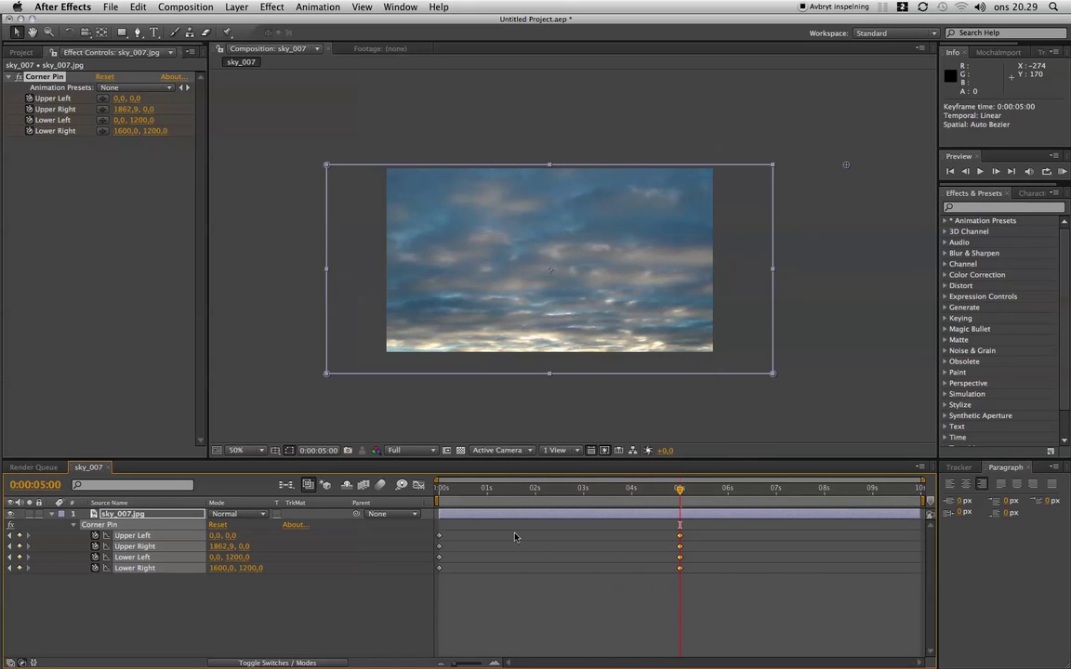
Step: End the work area at 5 seconds and trim the composition to it
key("n")
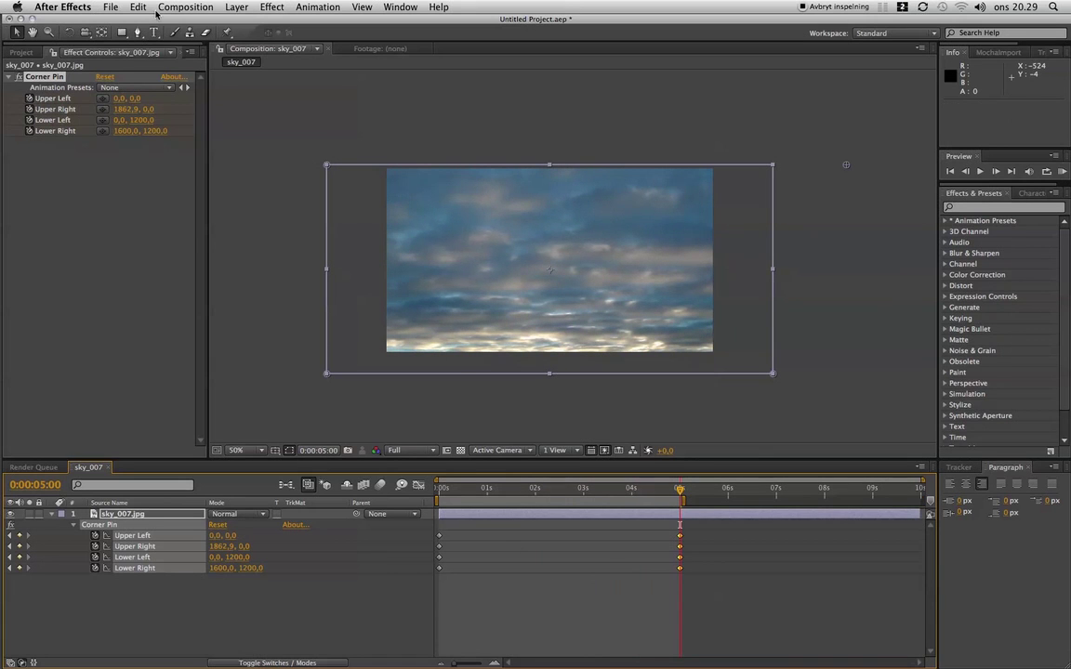
left_click(164, 7)
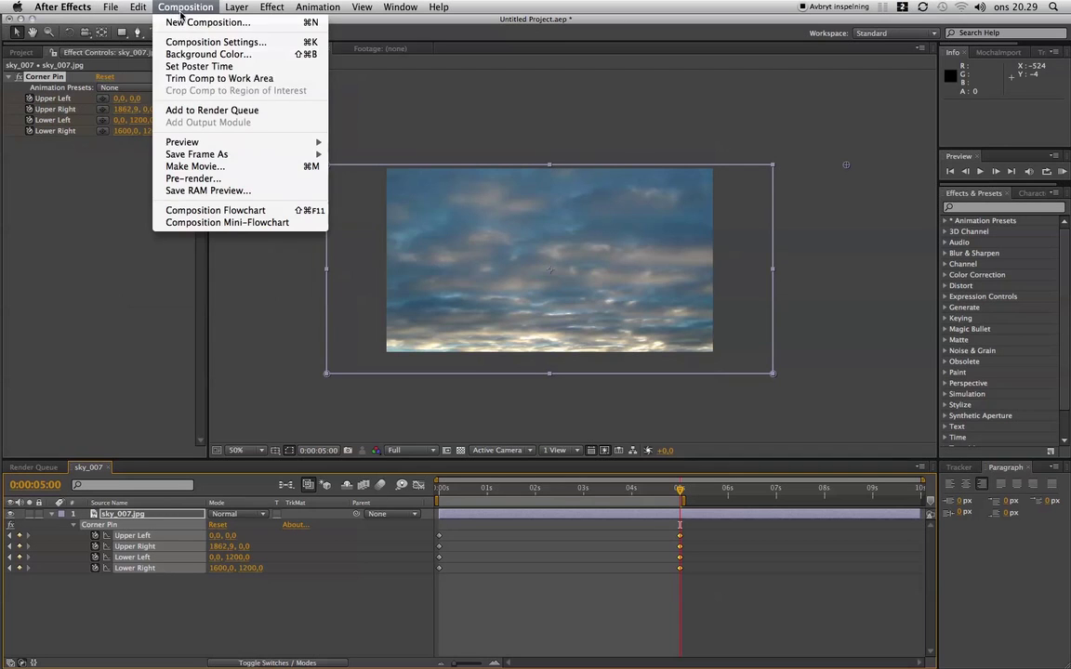
left_click(195, 80)
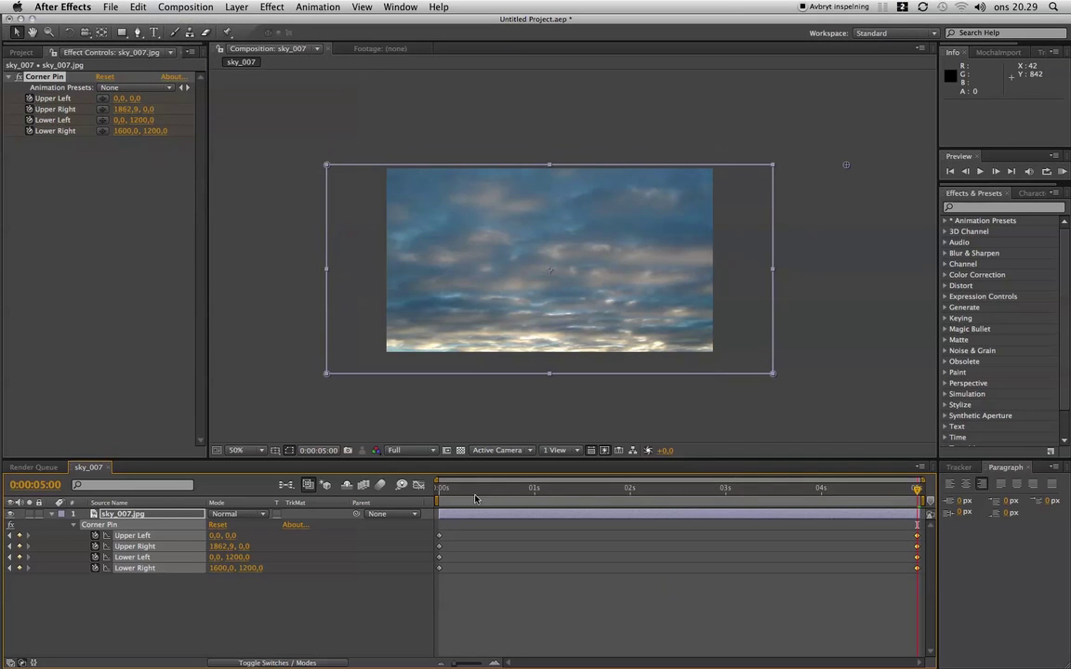
left_click_drag(658, 490, 439, 490)
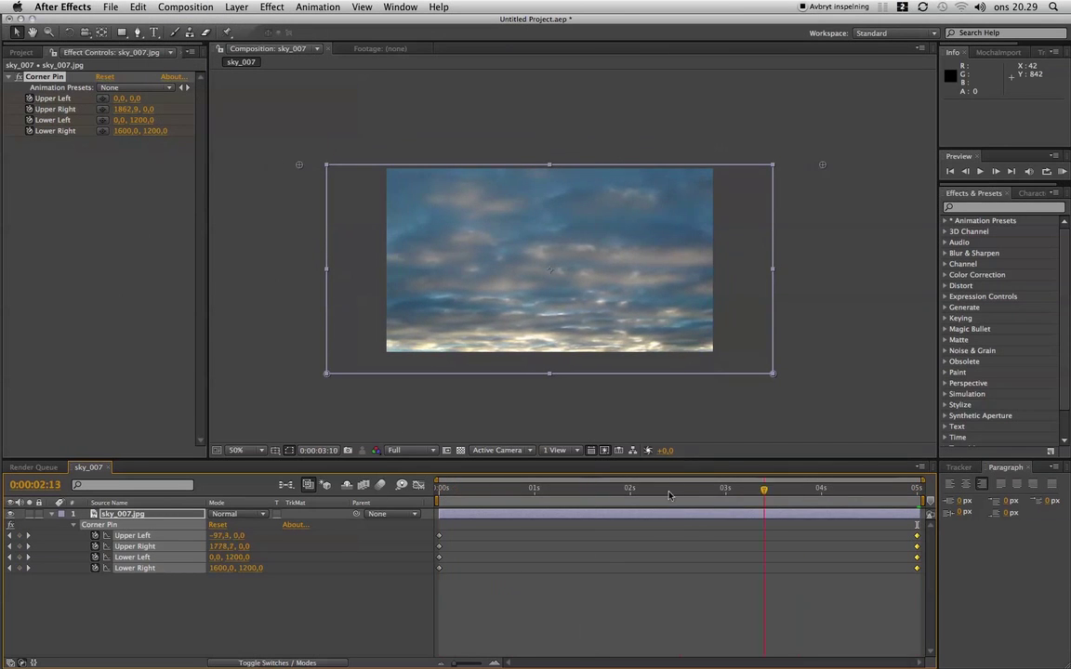
Step: Add Adjustment Layer 1 with Turbulent Displace at Amount 10 and Size 3
left_click(236, 6)
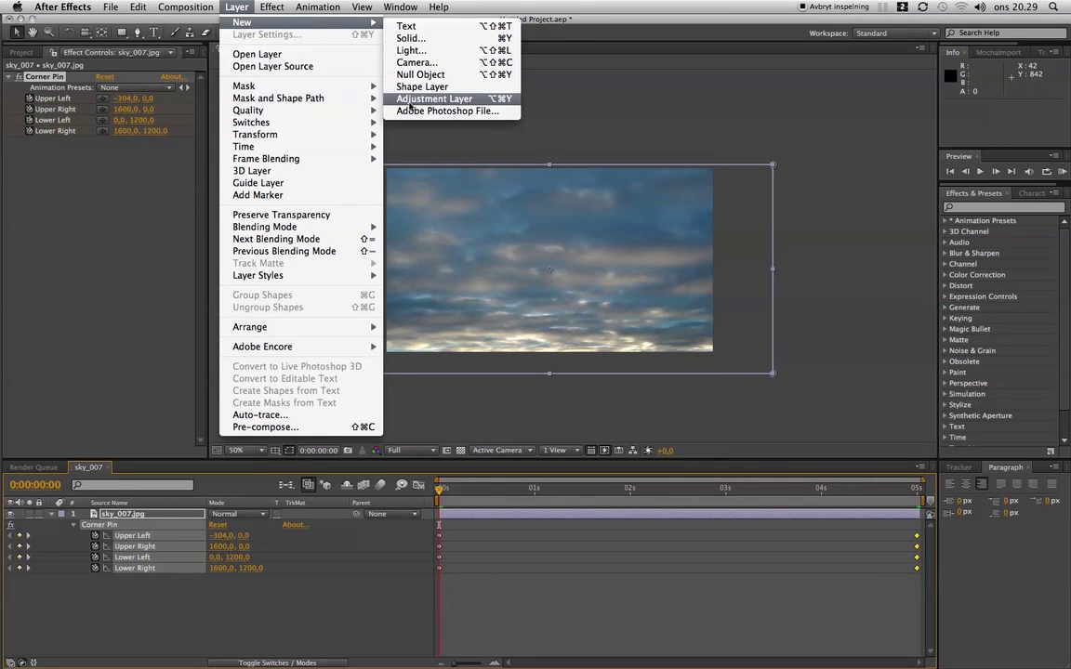
left_click(416, 100)
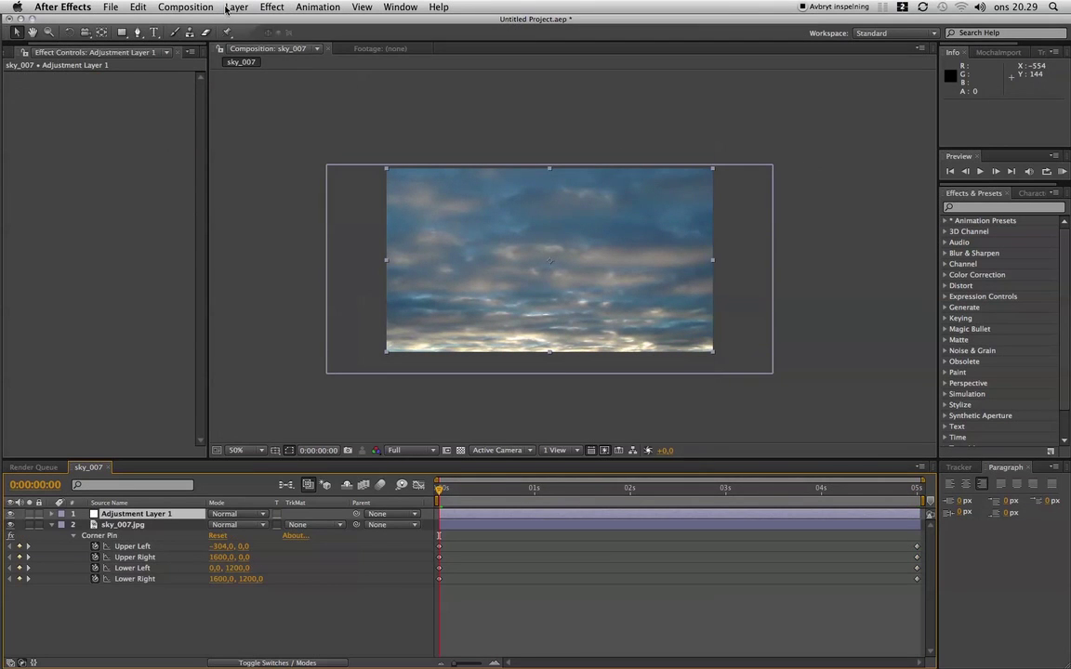
left_click(271, 8)
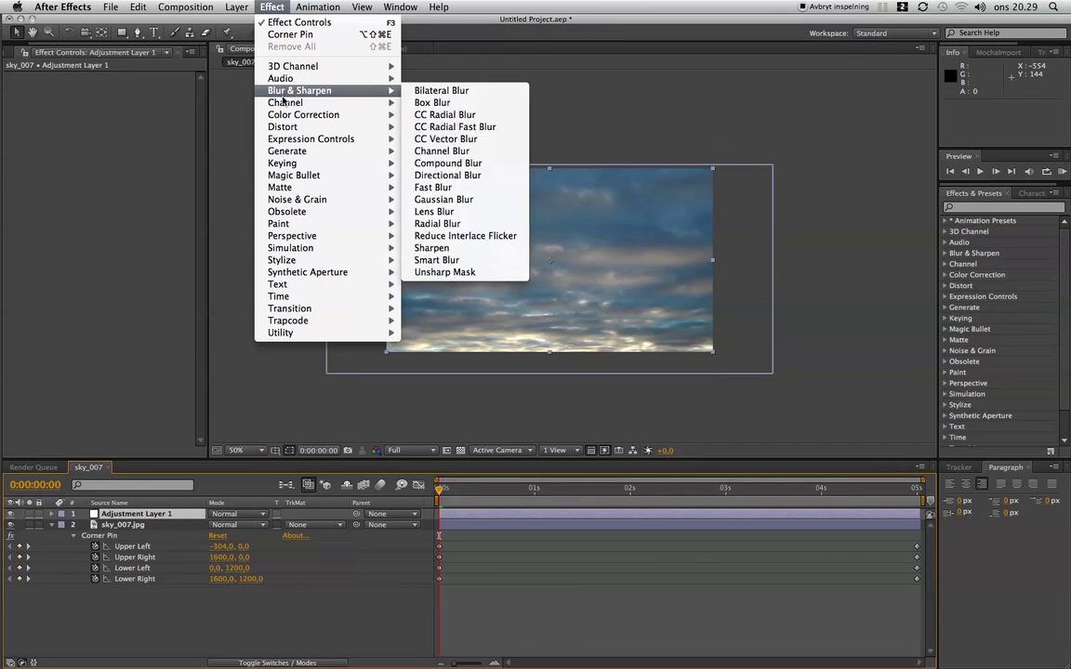
mouse_move(284, 126)
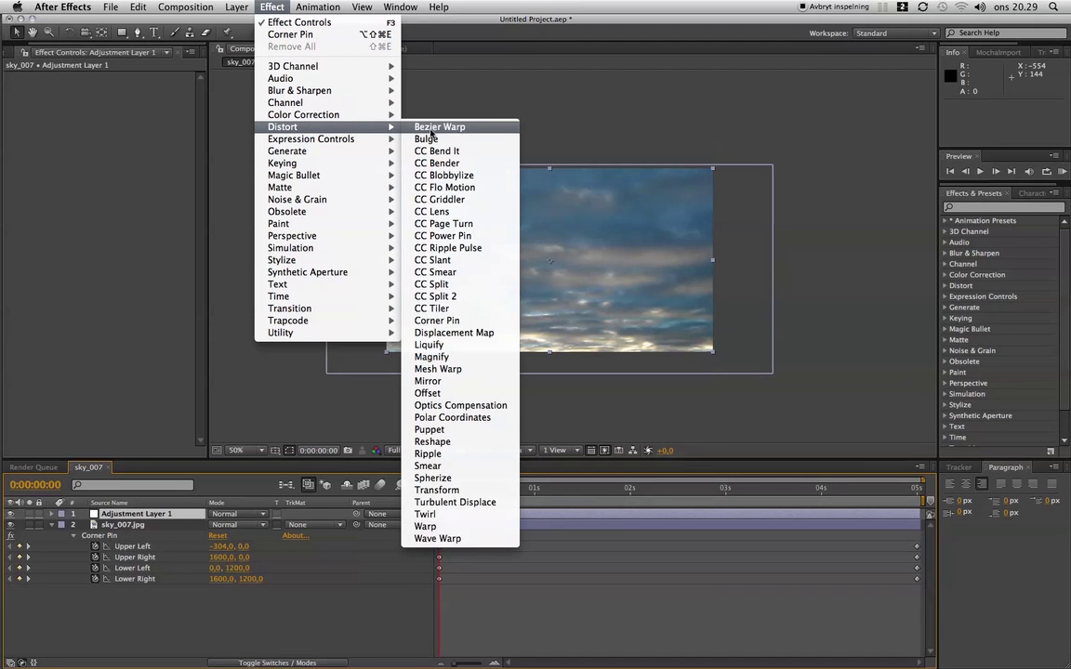
left_click(446, 503)
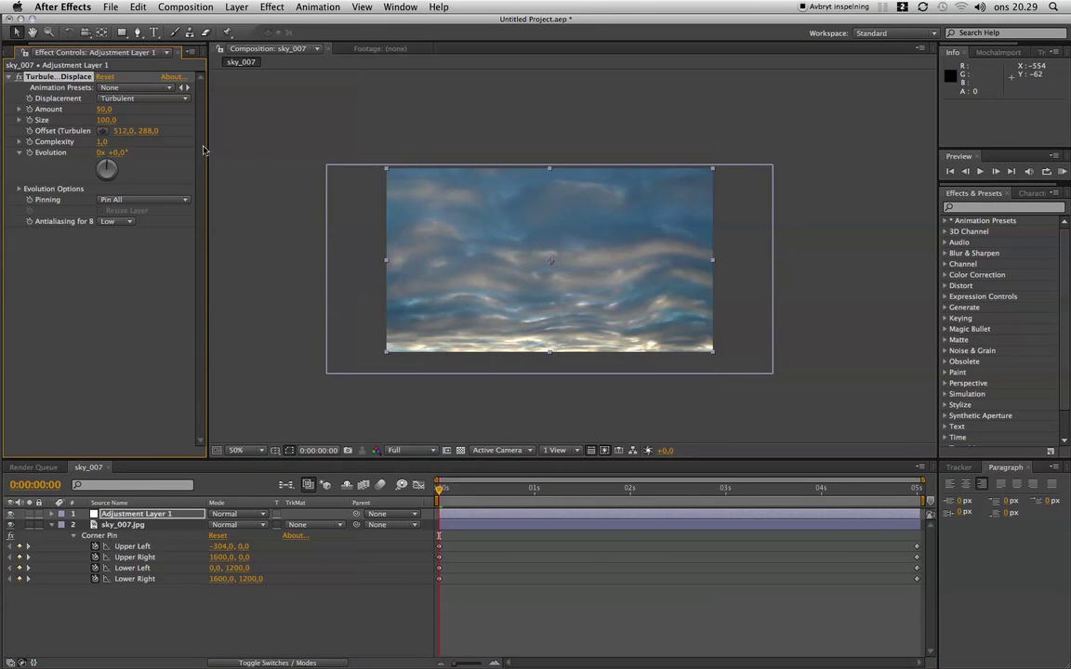
mouse_move(104, 109)
left_mouse_down()
mouse_move(85, 119)
mouse_move(105, 126)
mouse_move(85, 124)
left_mouse_up()
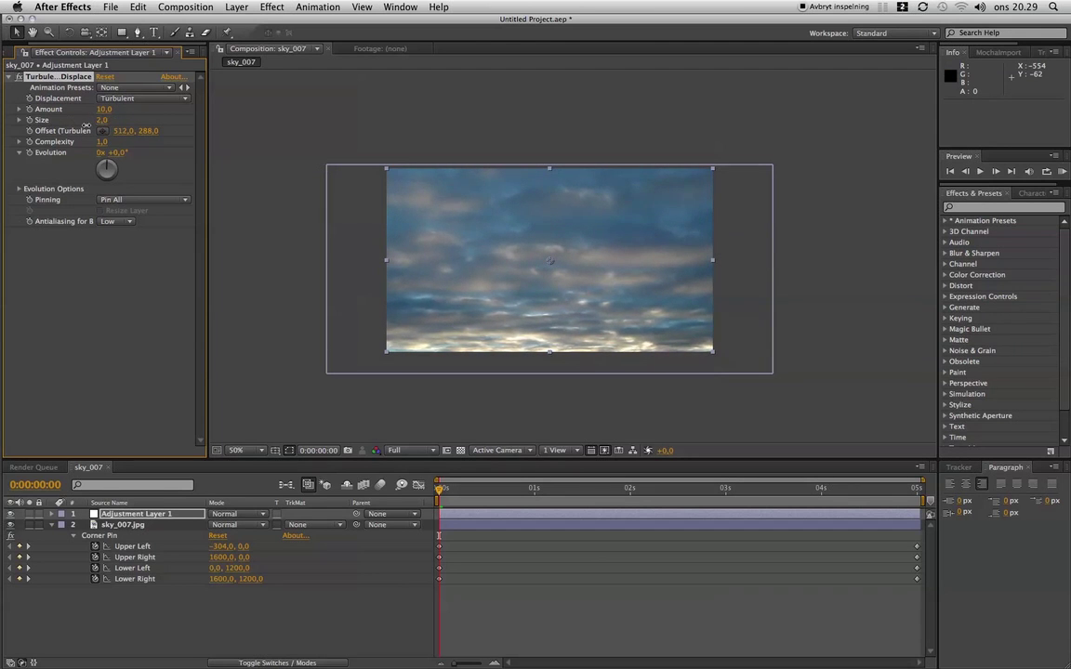
left_click(124, 34)
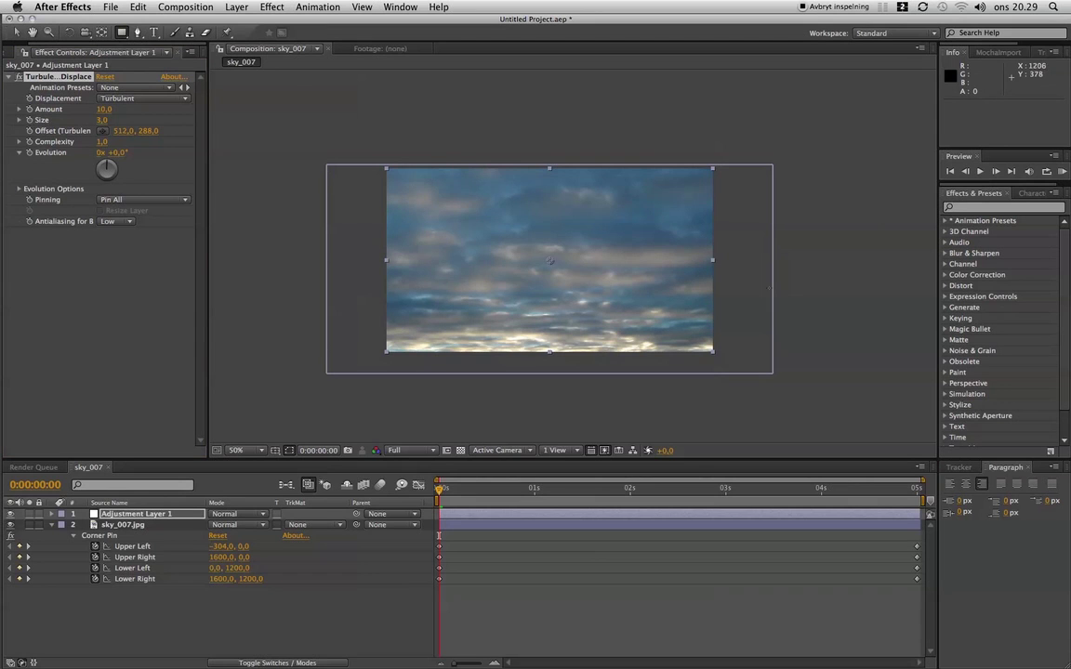
Step: Mask Adjustment Layer 1 with a rectangle over the upper sky, feathered to 74 pixels
left_click(122, 514)
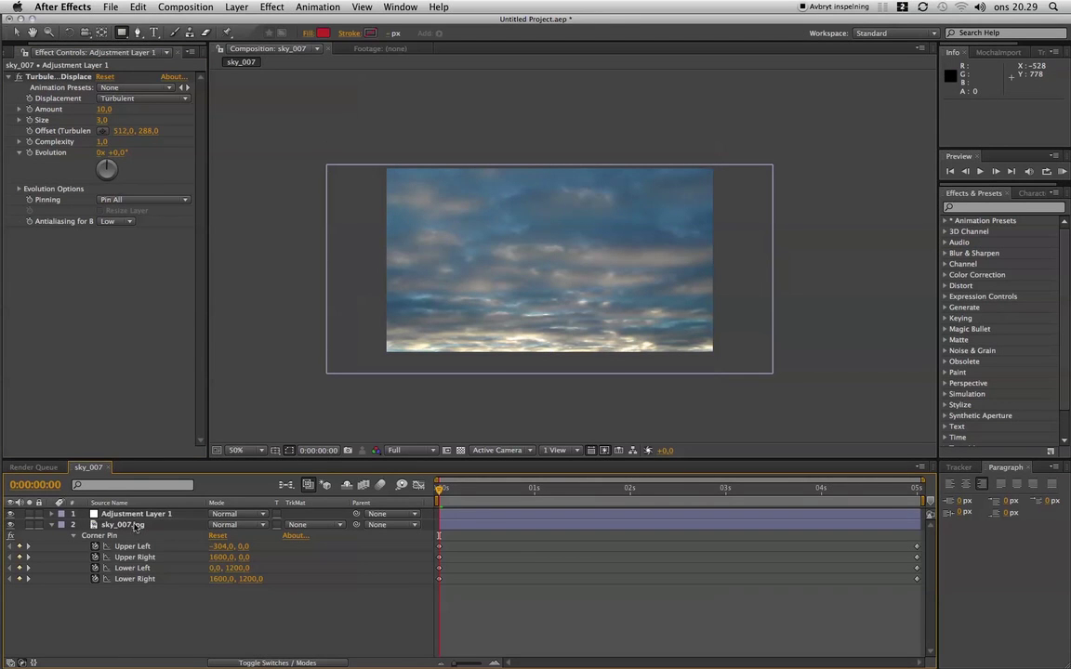
left_click_drag(269, 88, 830, 280)
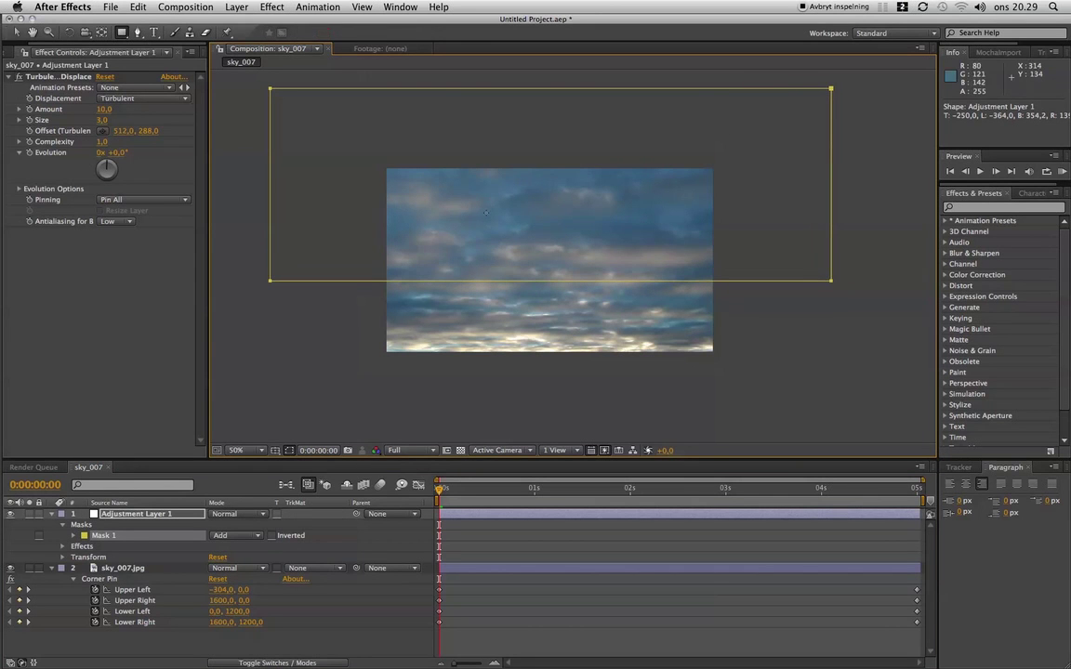
left_click(107, 538)
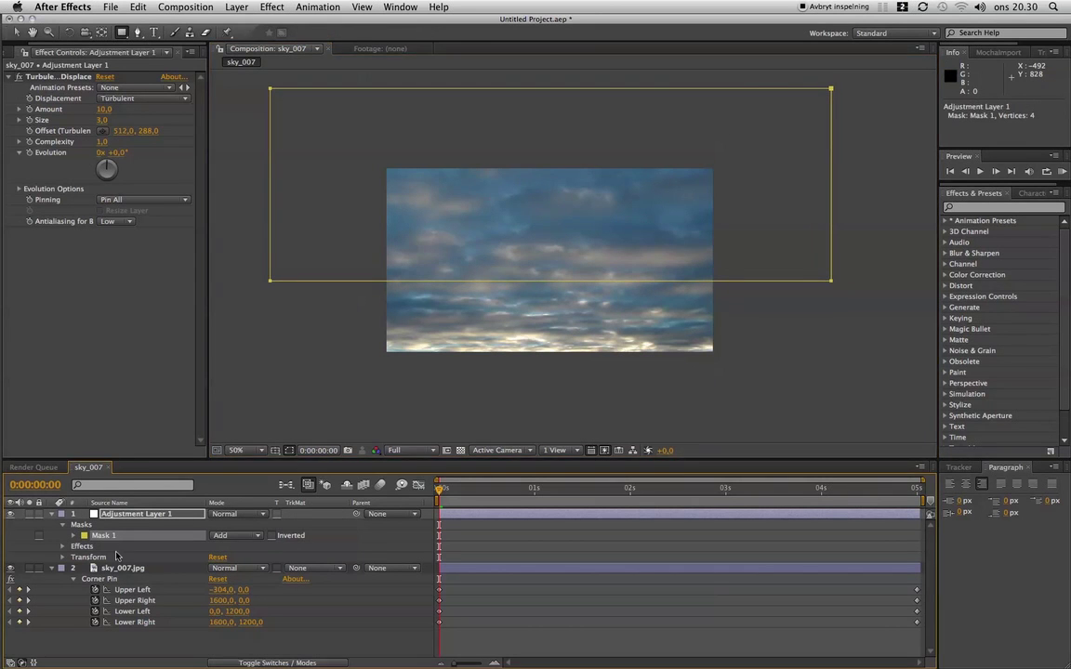
key("f")
left_click_drag(226, 539, 267, 534)
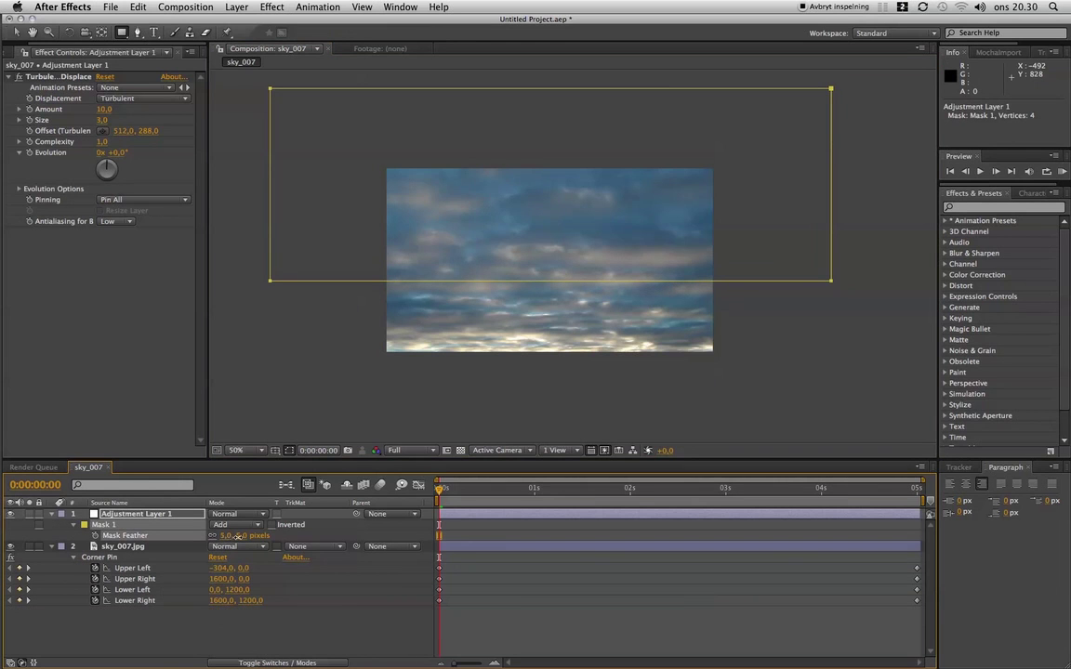
key("space")
Step: Drive the Evolution with a time expression, trying time*100 before settling on time*250
left_click(28, 152, "alt")
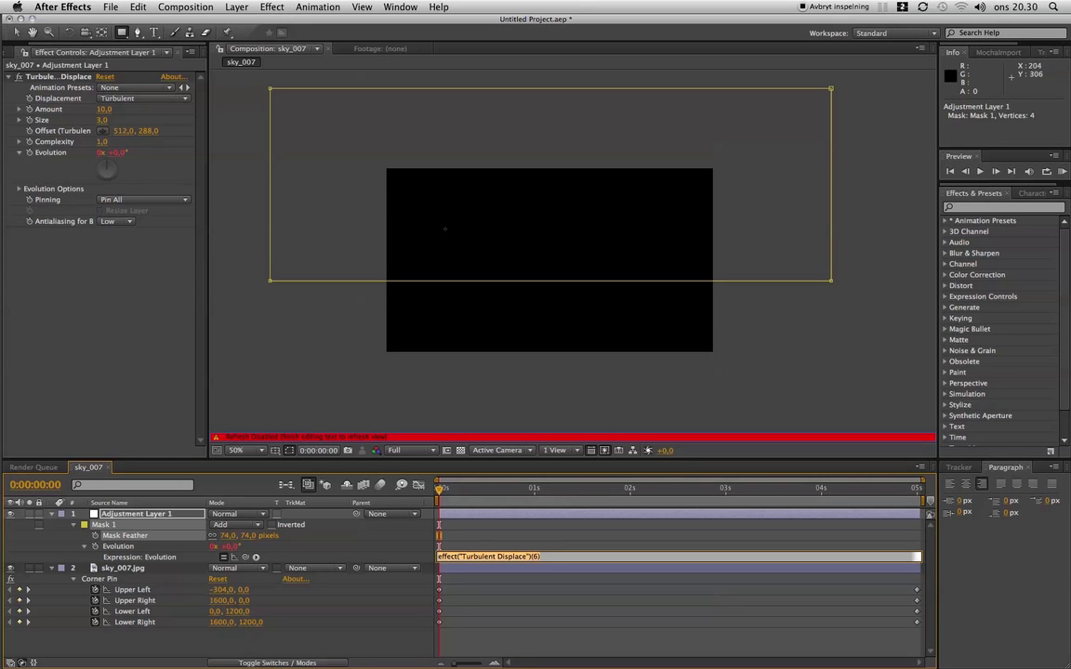
key("BackSpace")
type("time*100")
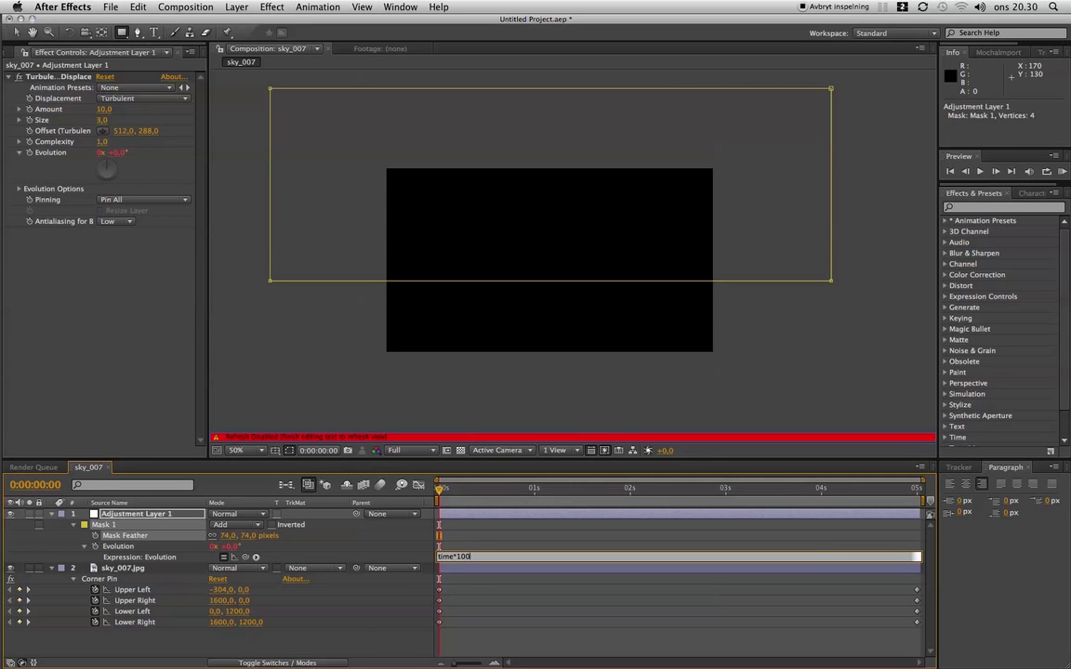
key("KP_Enter")
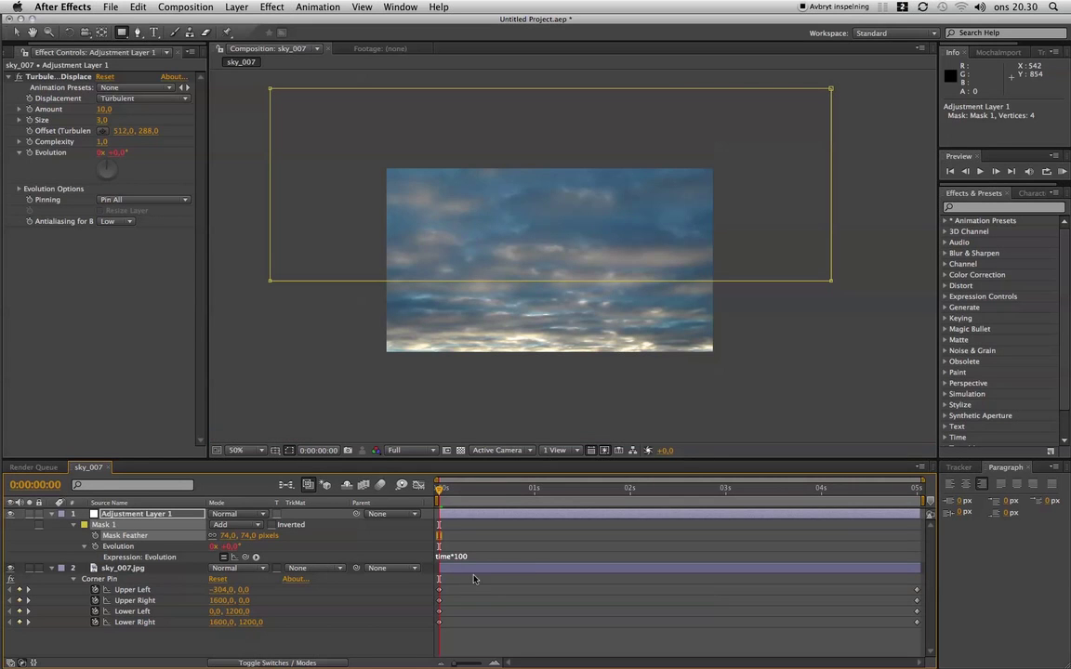
key("space")
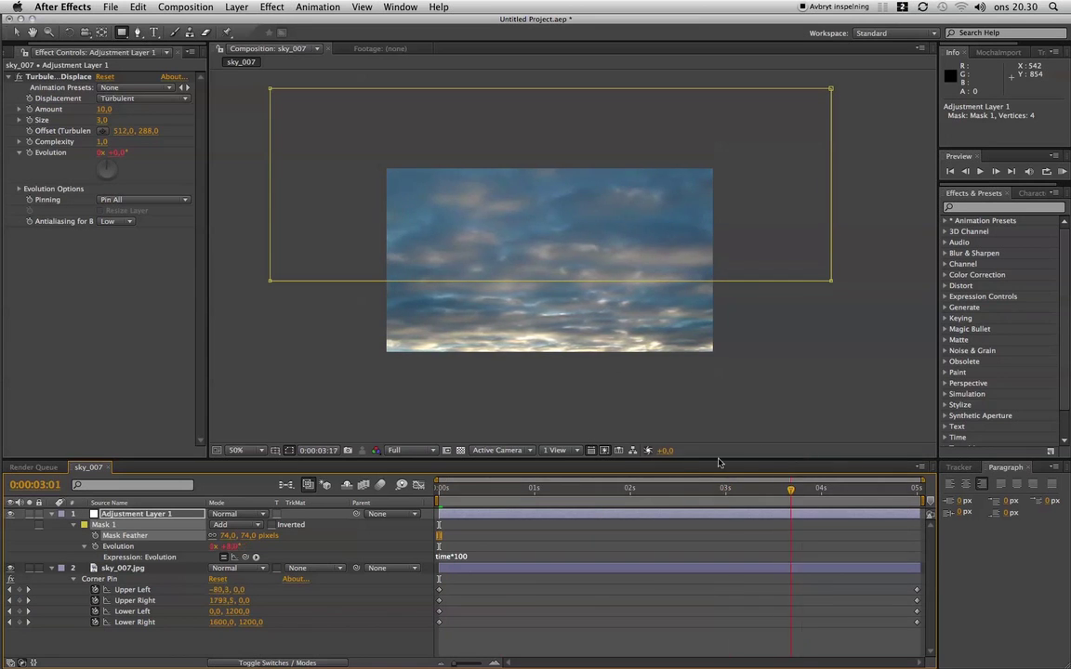
left_click(455, 556)
type("25")
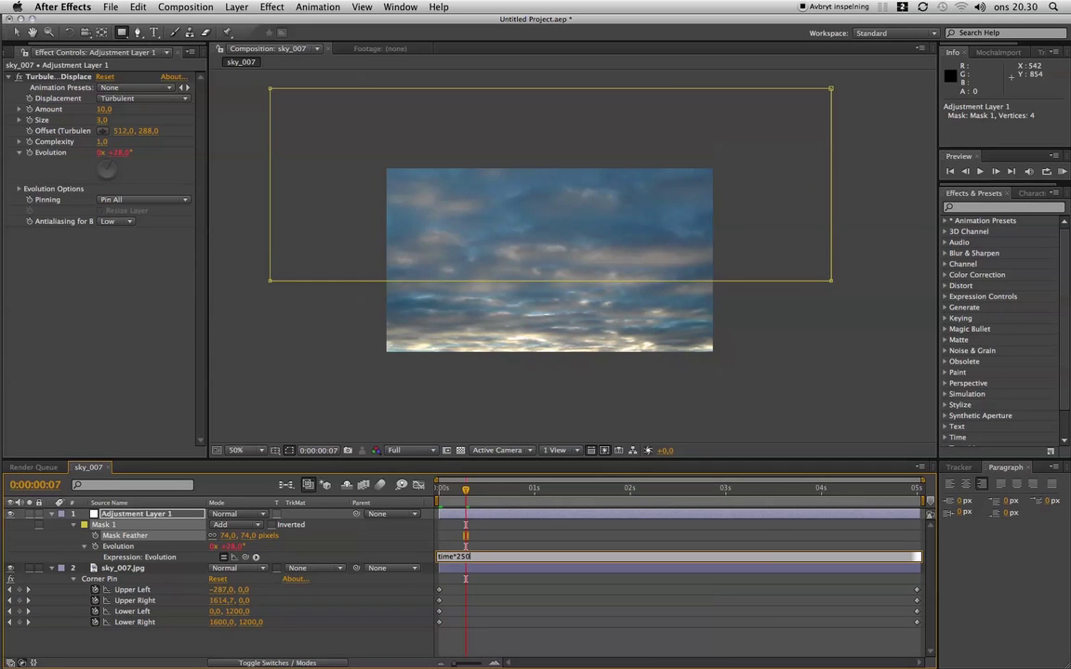
left_click(558, 490)
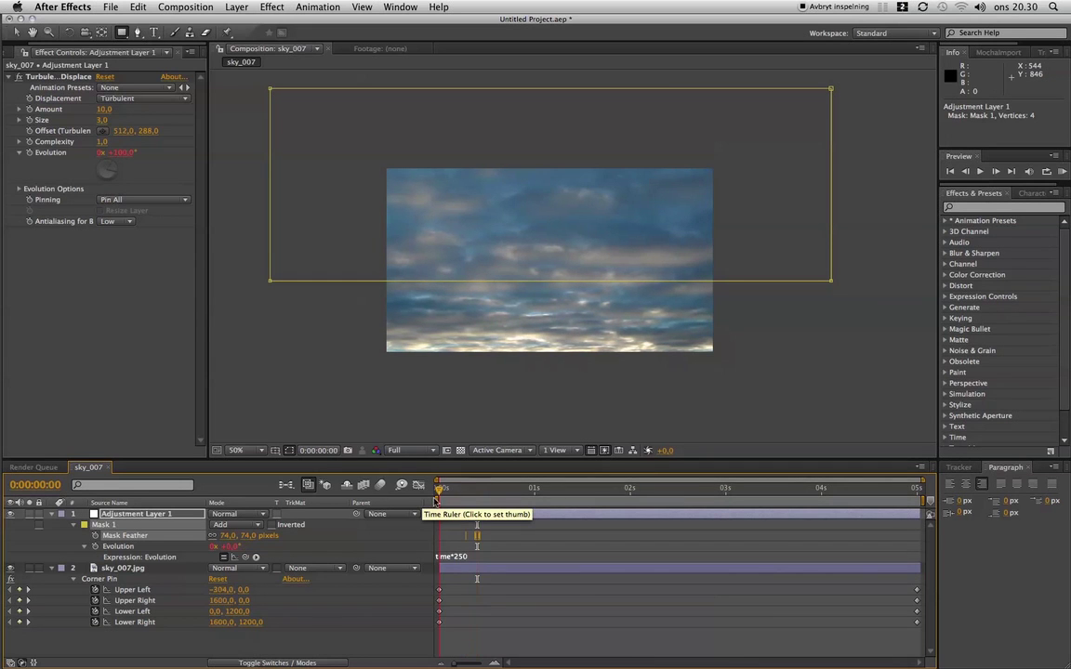
left_click(561, 489)
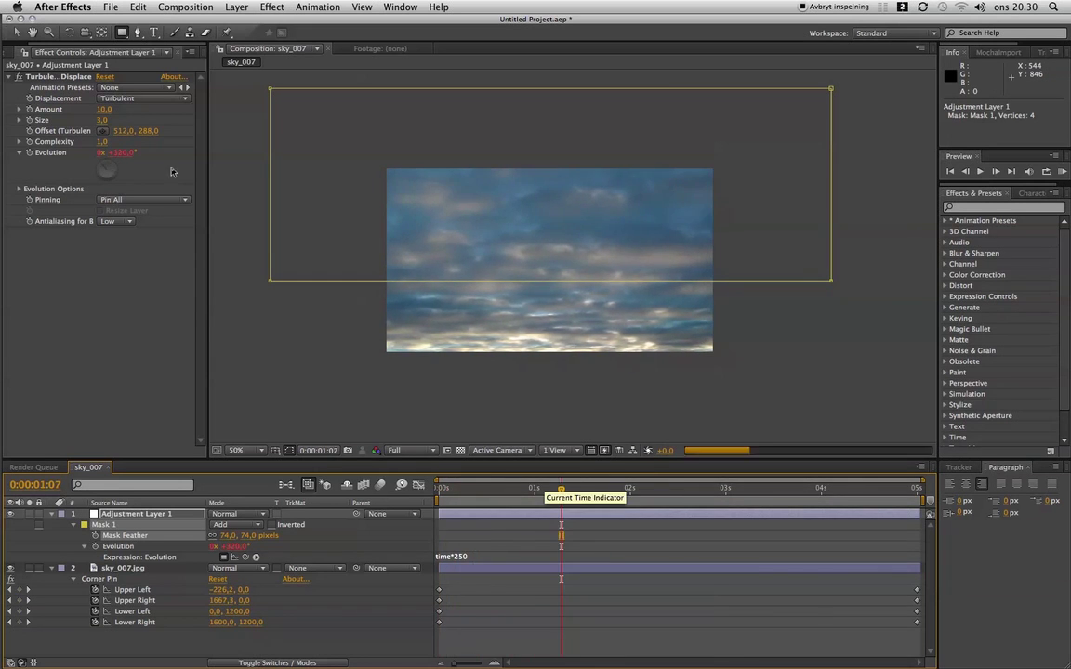
Step: Raise Turbulent Displace to Amount 18 and Size 5, then preview the cloud motion
left_click_drag(103, 110, 131, 115)
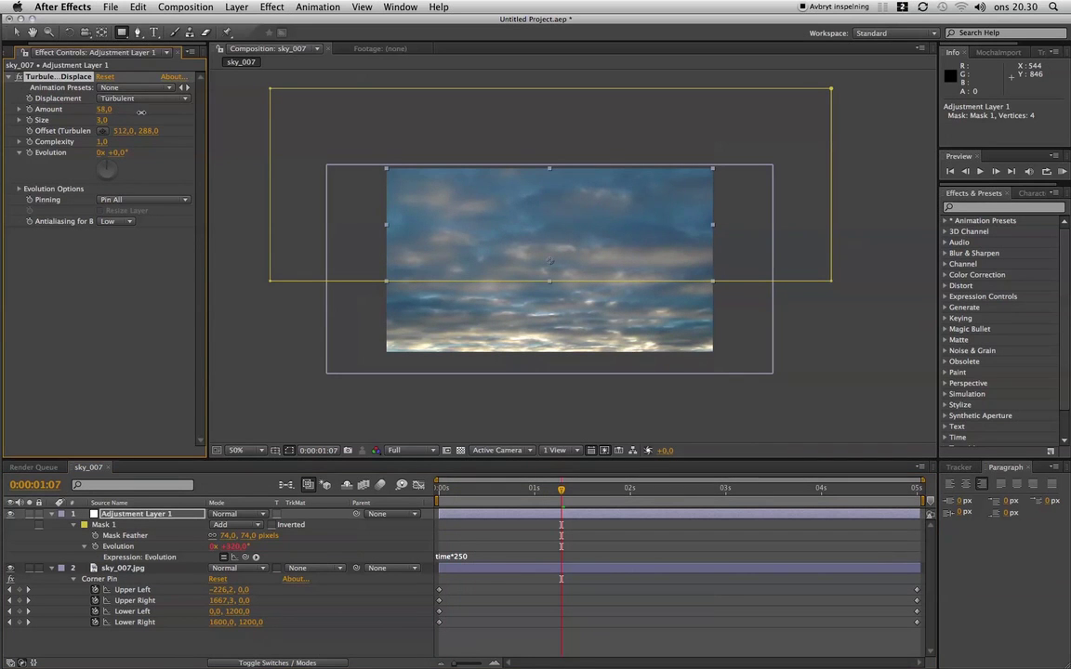
left_click_drag(103, 121, 106, 121)
left_click_drag(102, 123, 111, 111)
key("space")
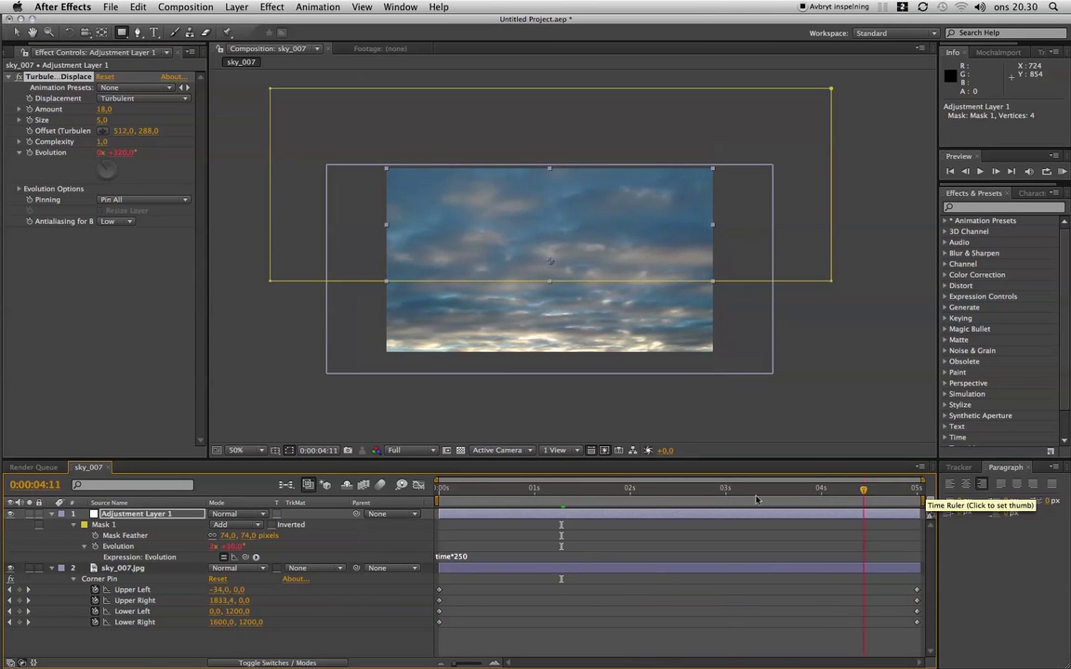
key("Home")
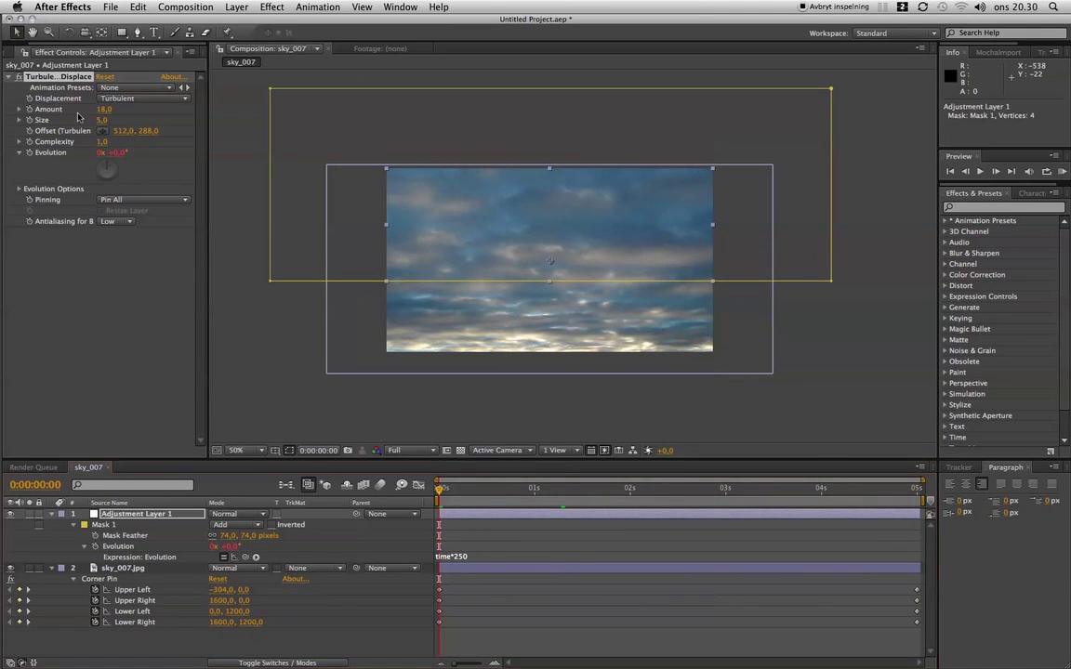
Step: Deselect the adjustment layer, zoom the comp viewer to 100% and pan the enlarged sky into view
left_click(573, 390)
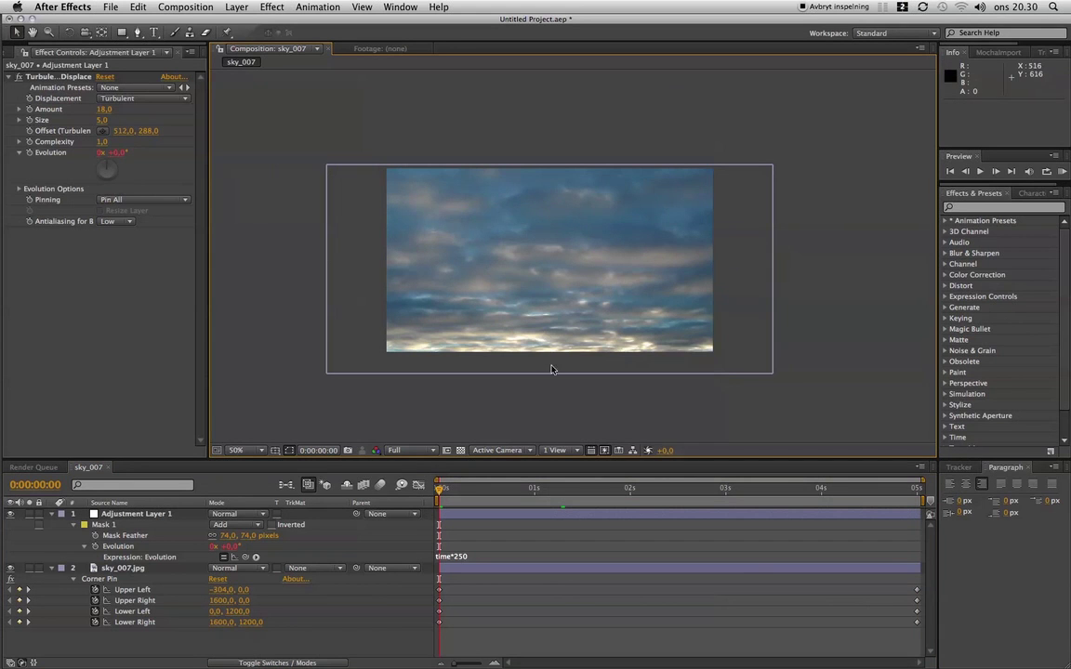
scroll(549, 400, "up", 2)
left_click_drag(596, 318, 632, 310)
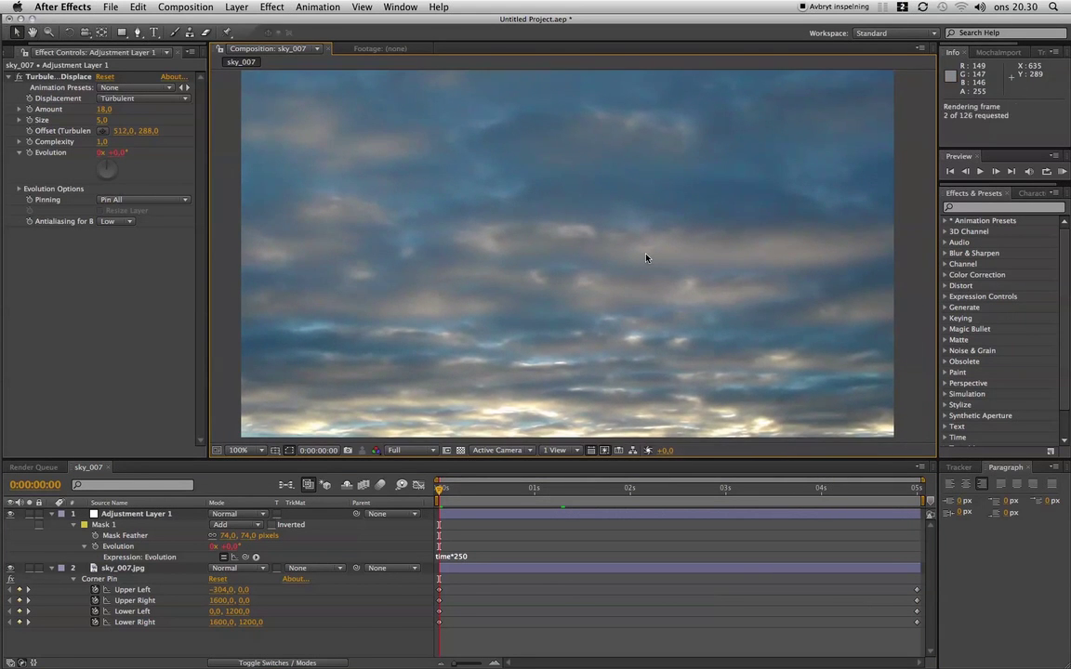